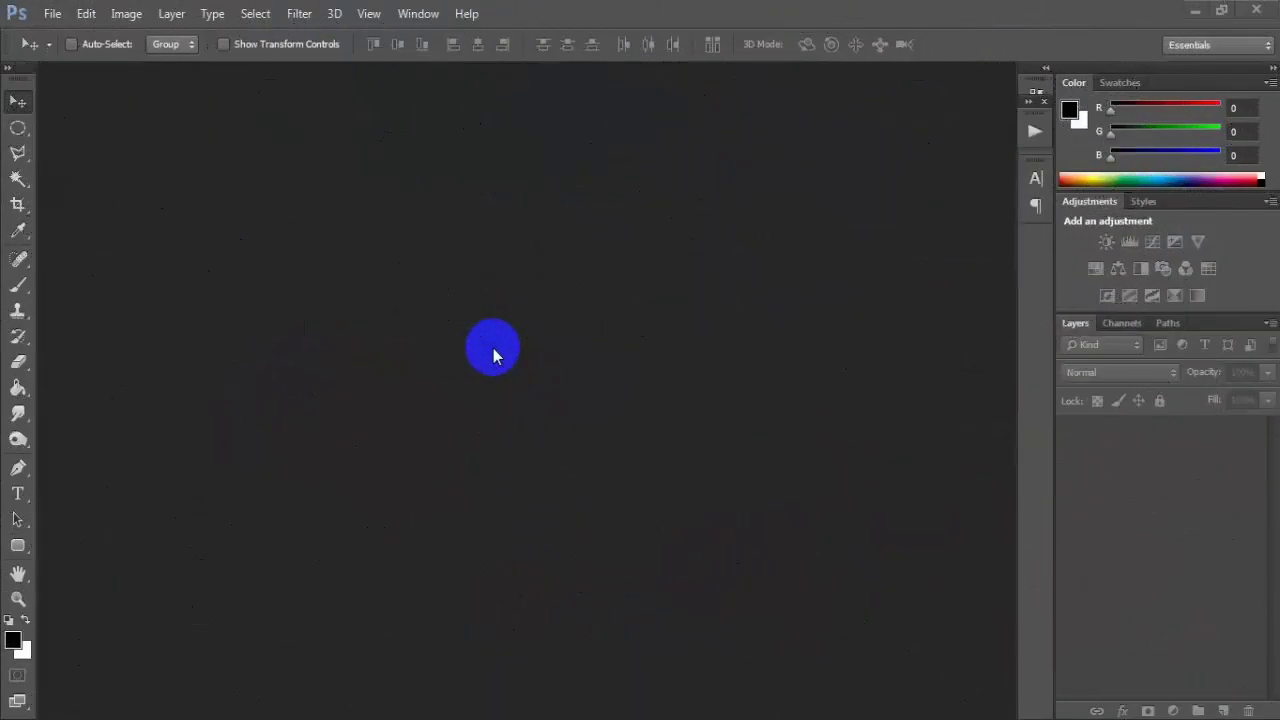
Step: Open 1 (1).jpg and duplicate its Background layer into Layer 1
click(52, 13)
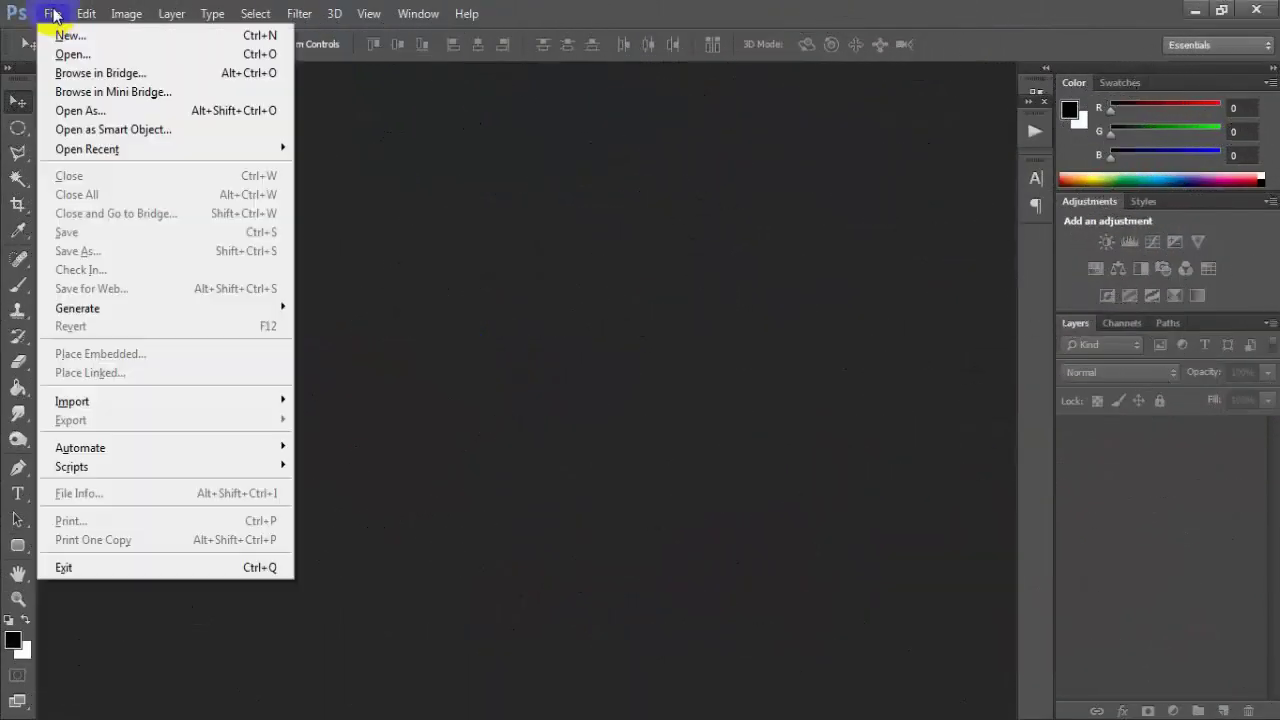
click(88, 51)
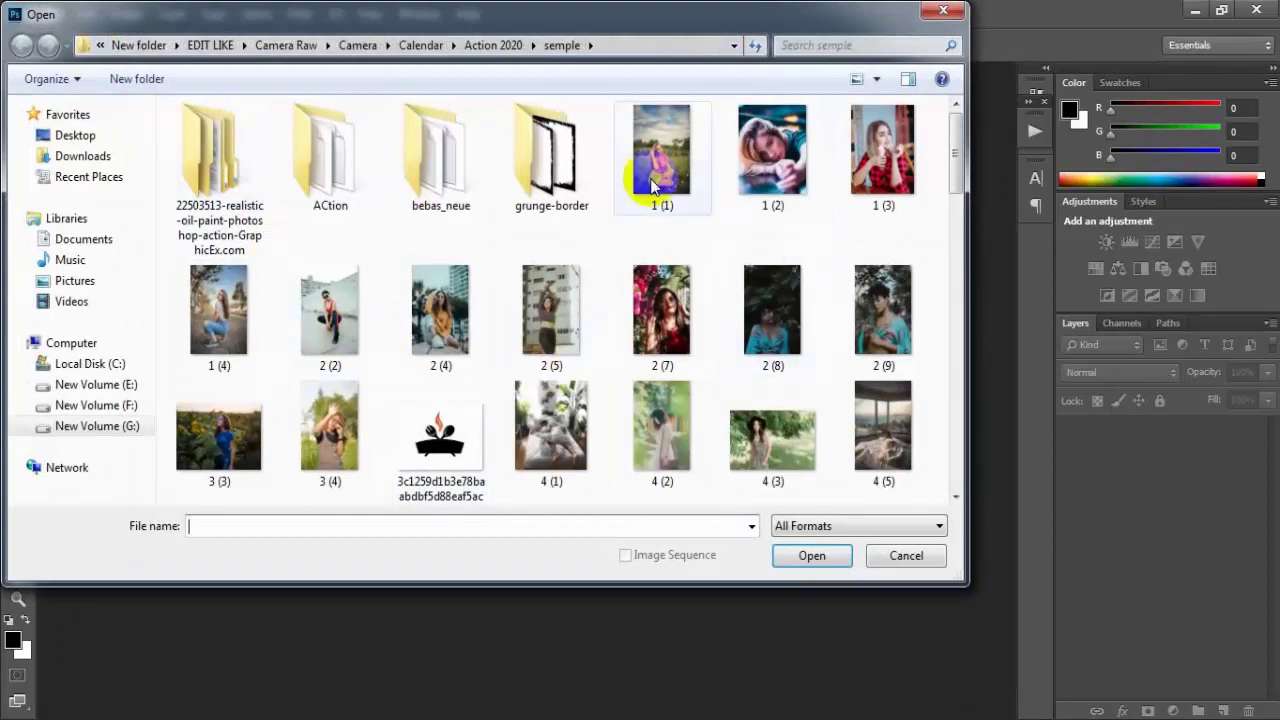
click(655, 165)
click(806, 557)
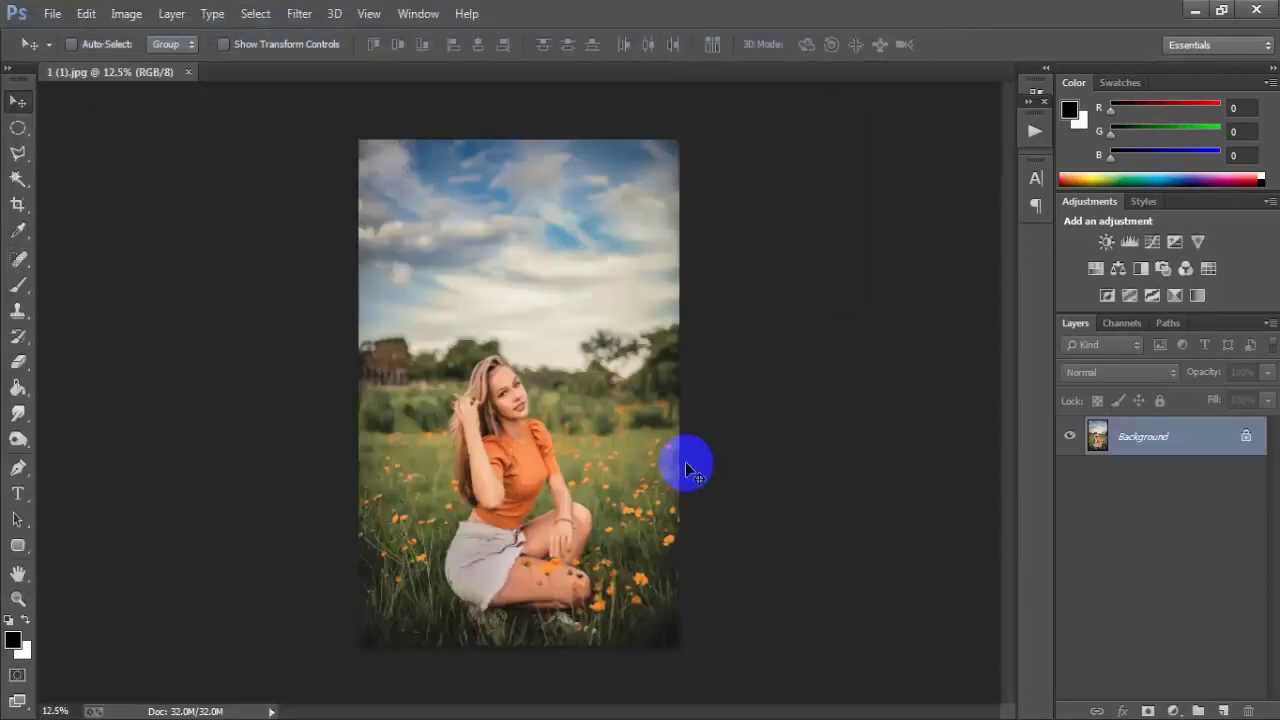
key(ctrl+j)
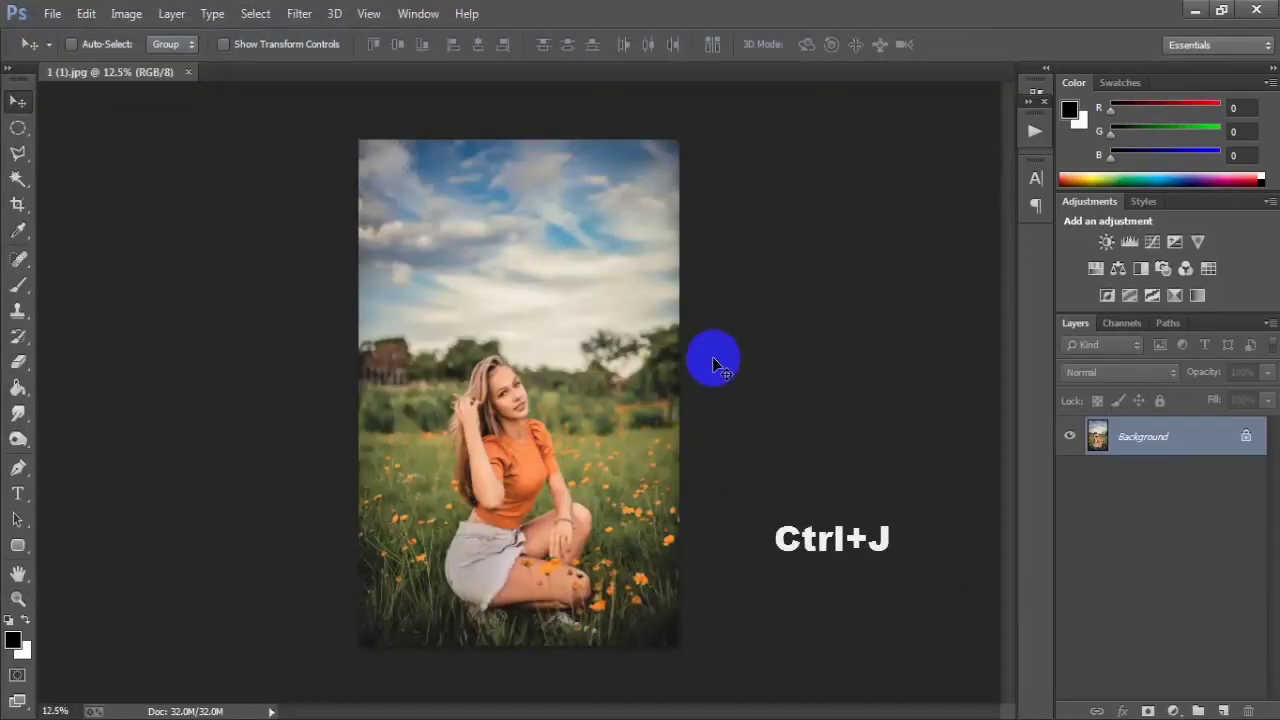
key(ctrl+j)
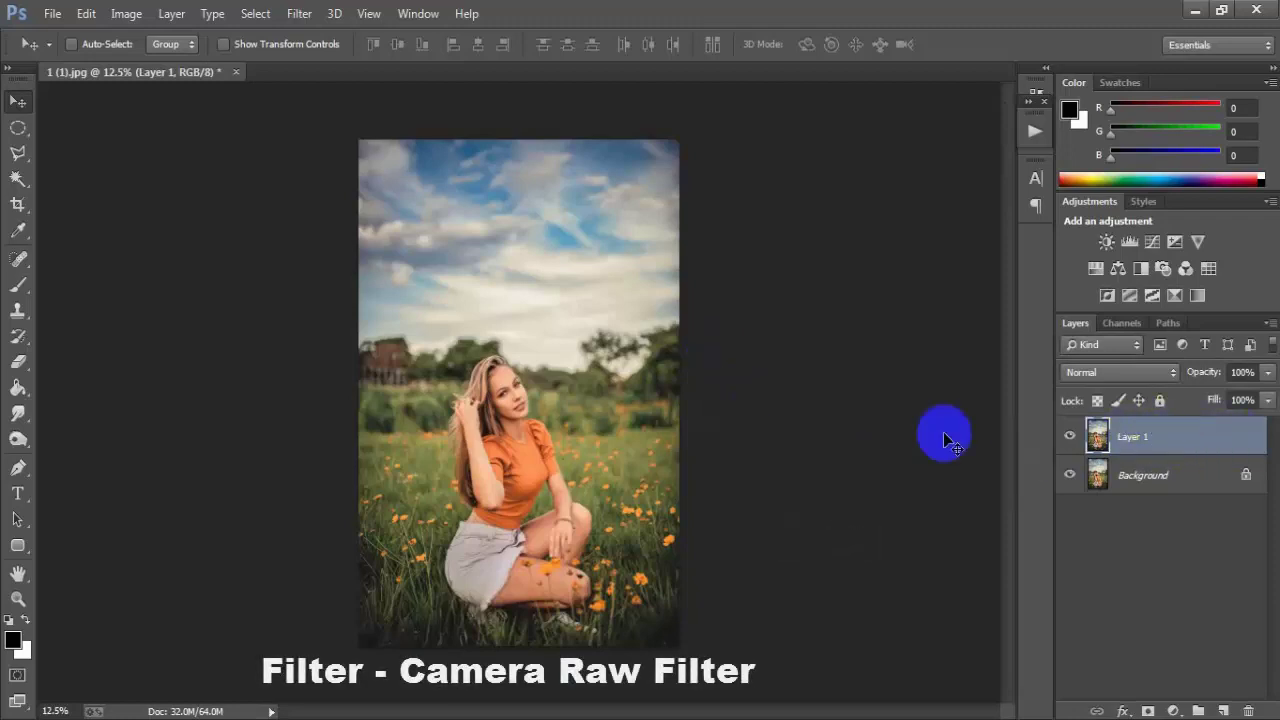
Step: Apply the Camera Raw Filter with Exposure +0.50 and Contrast +60
click(299, 13)
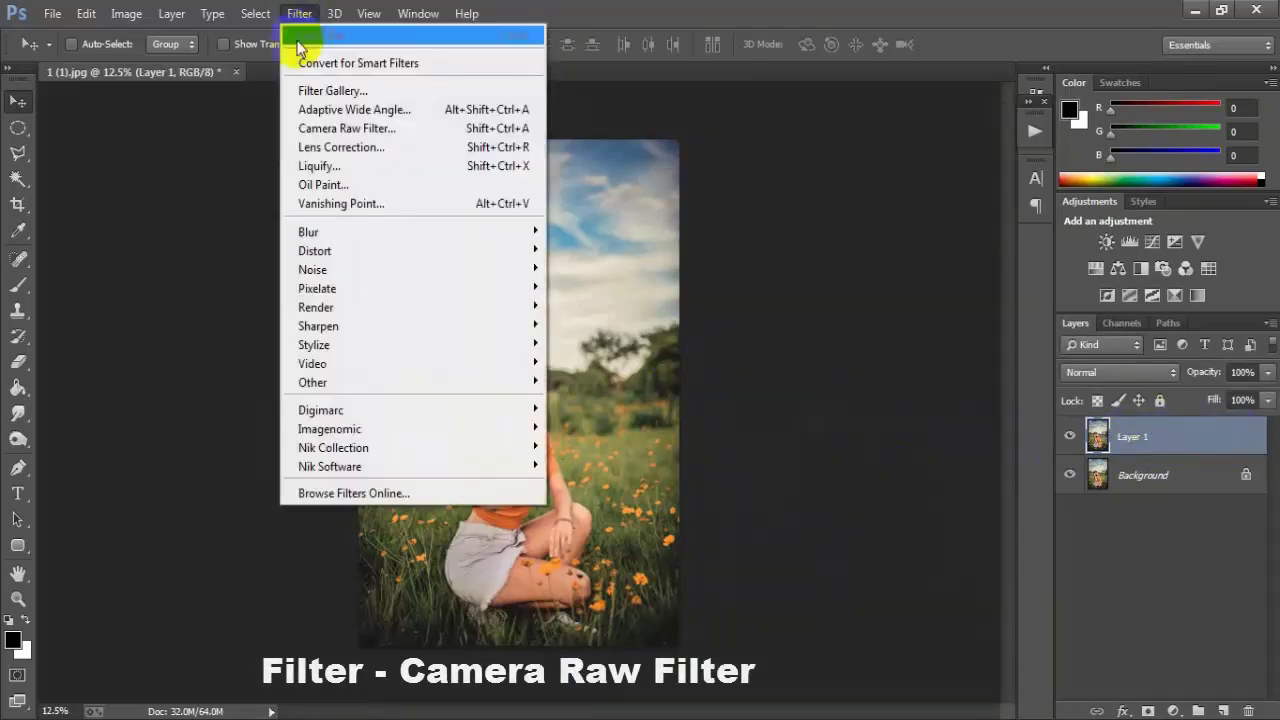
click(372, 130)
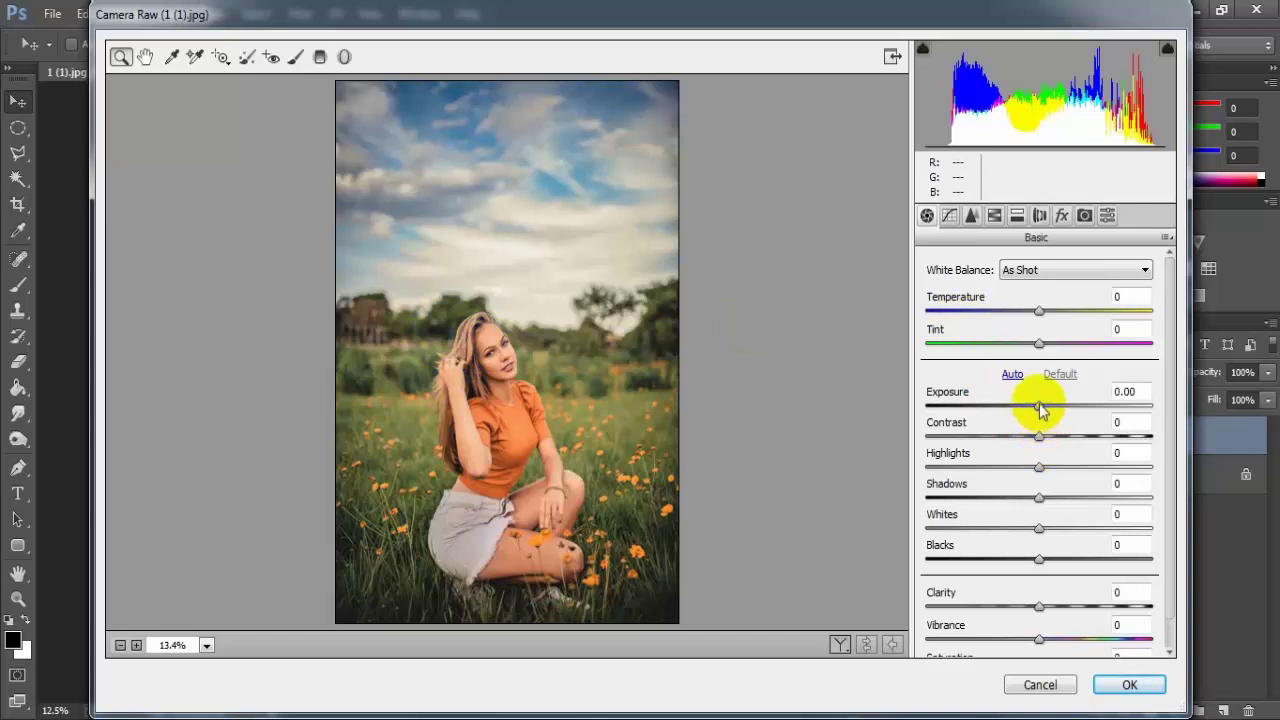
drag(1039, 403, 1048, 404)
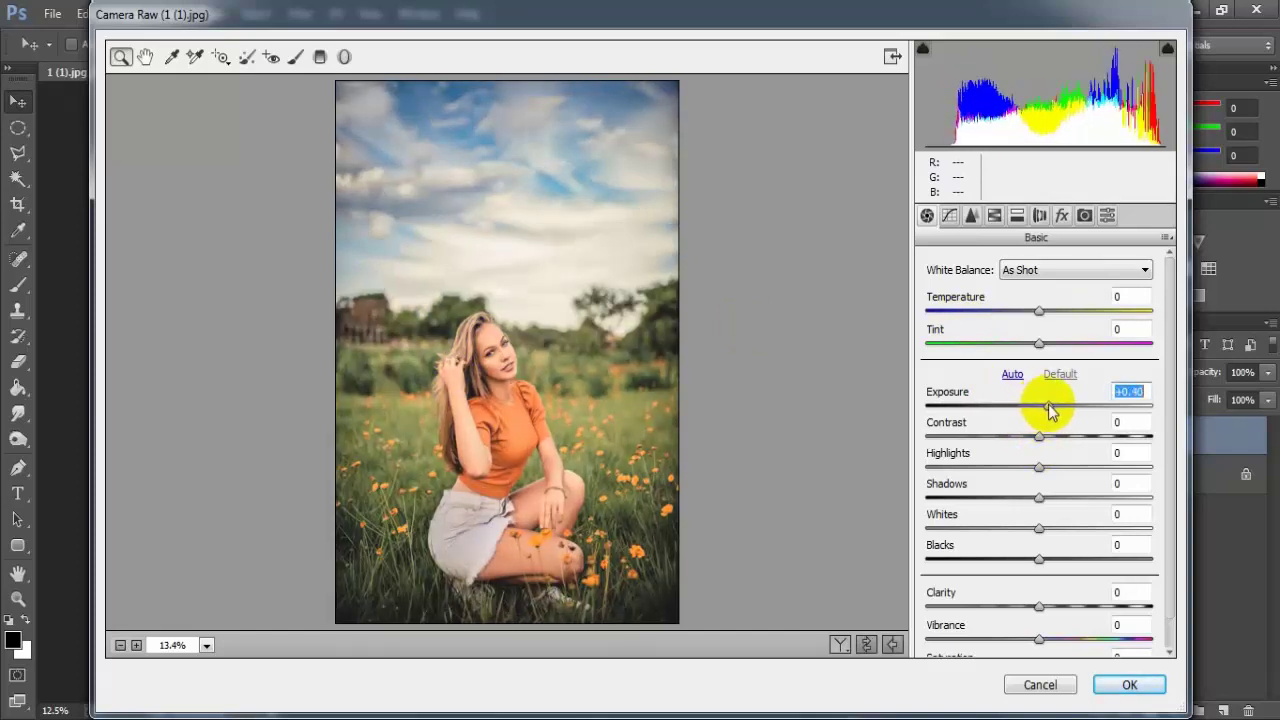
drag(1049, 405, 1053, 405)
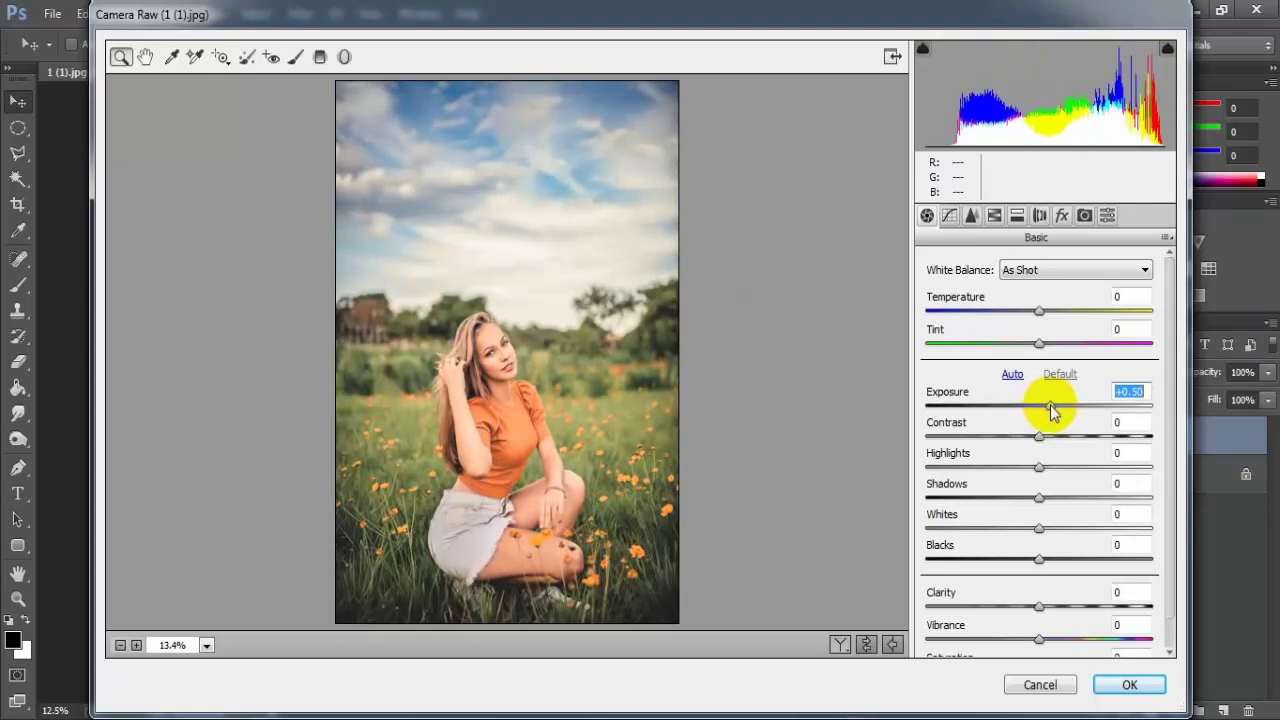
drag(1052, 406, 1052, 405)
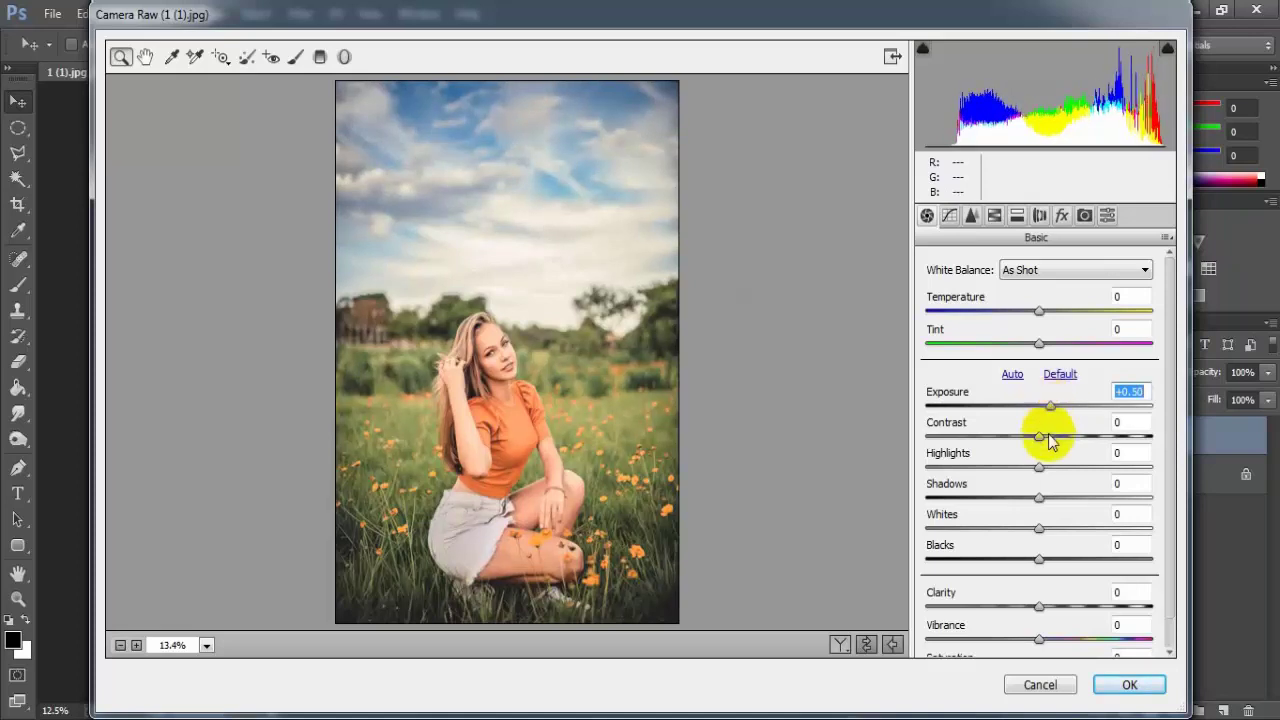
drag(1039, 436, 1107, 441)
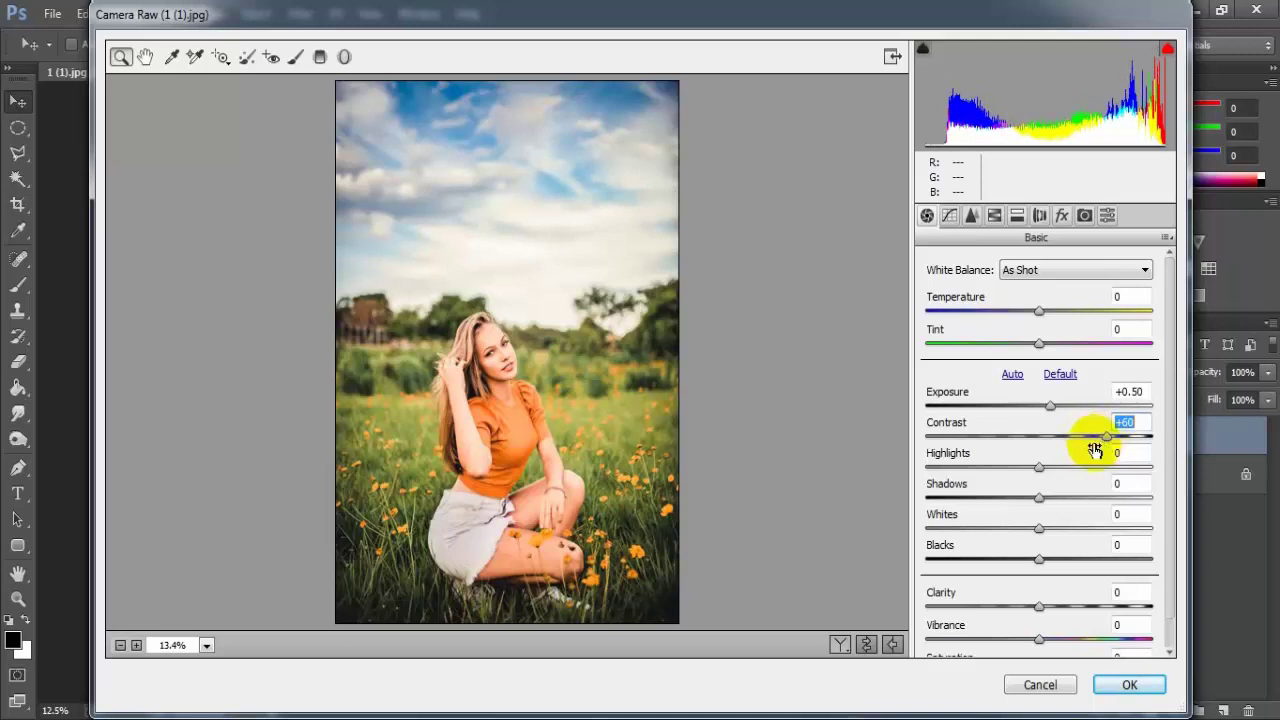
Step: Set Highlights +20, Shadows -100, Whites -100 and Blacks +40
drag(1038, 469, 1062, 475)
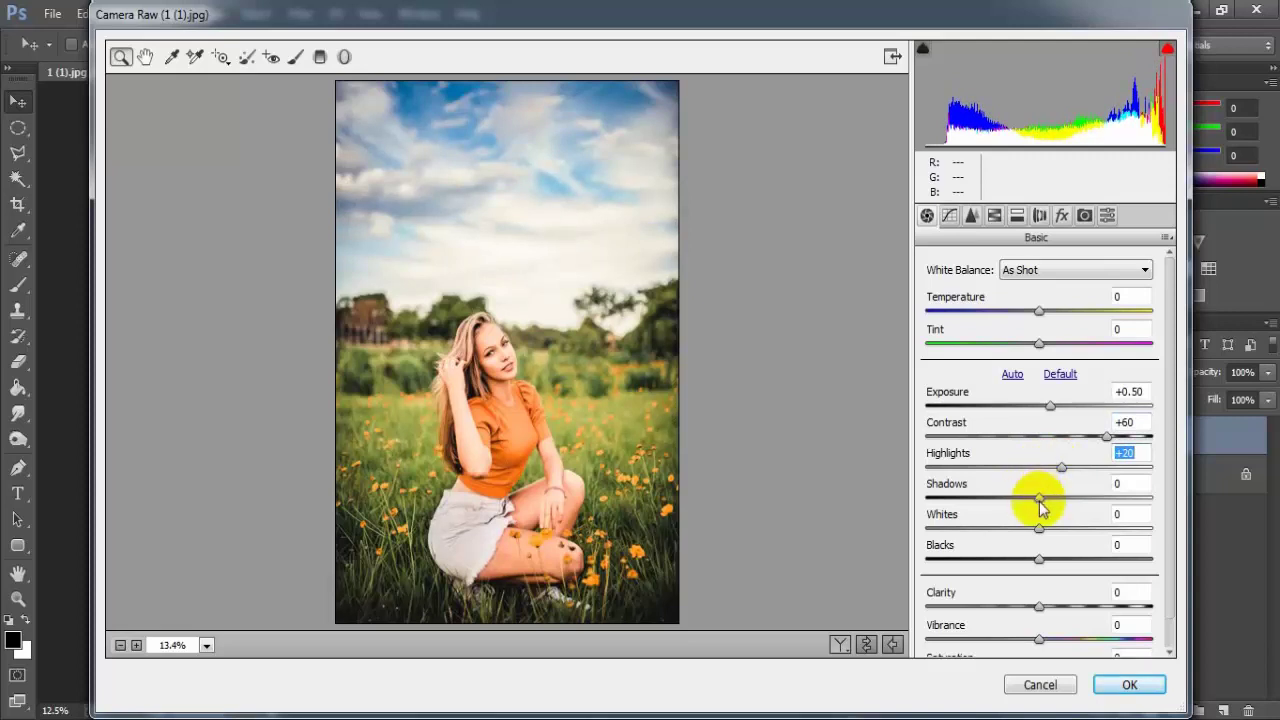
drag(1039, 497, 922, 500)
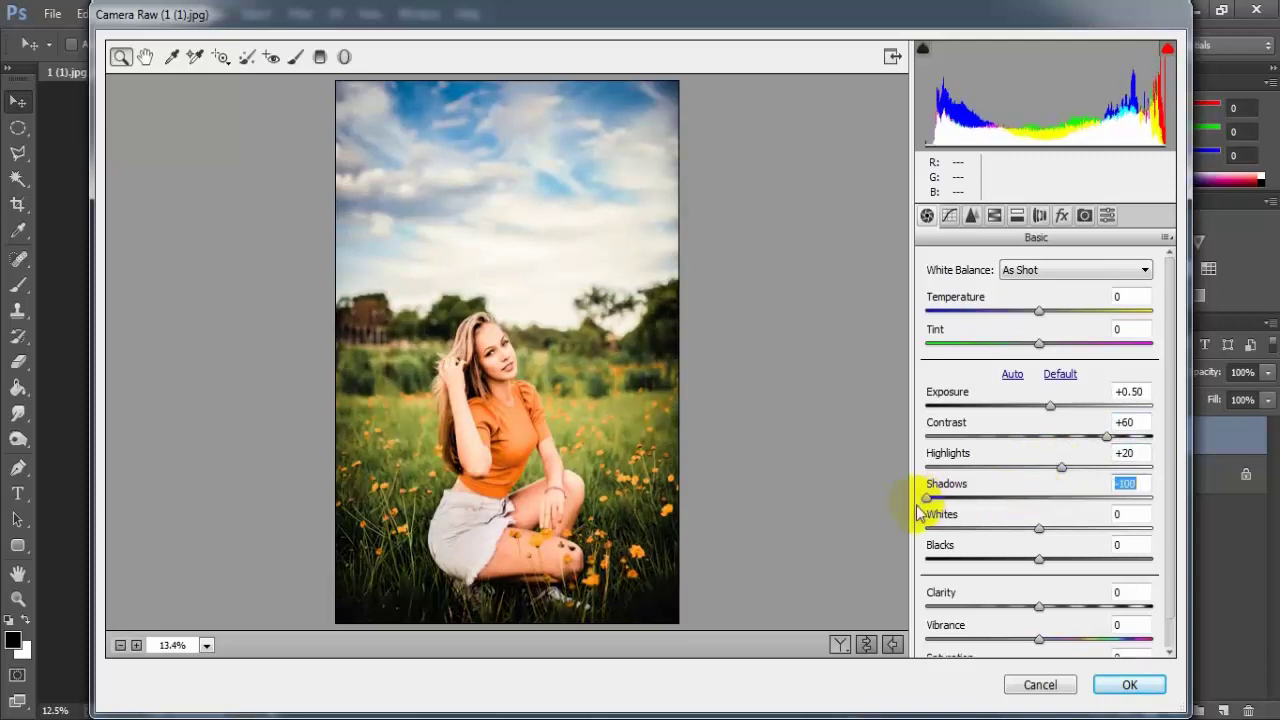
drag(1043, 529, 928, 532)
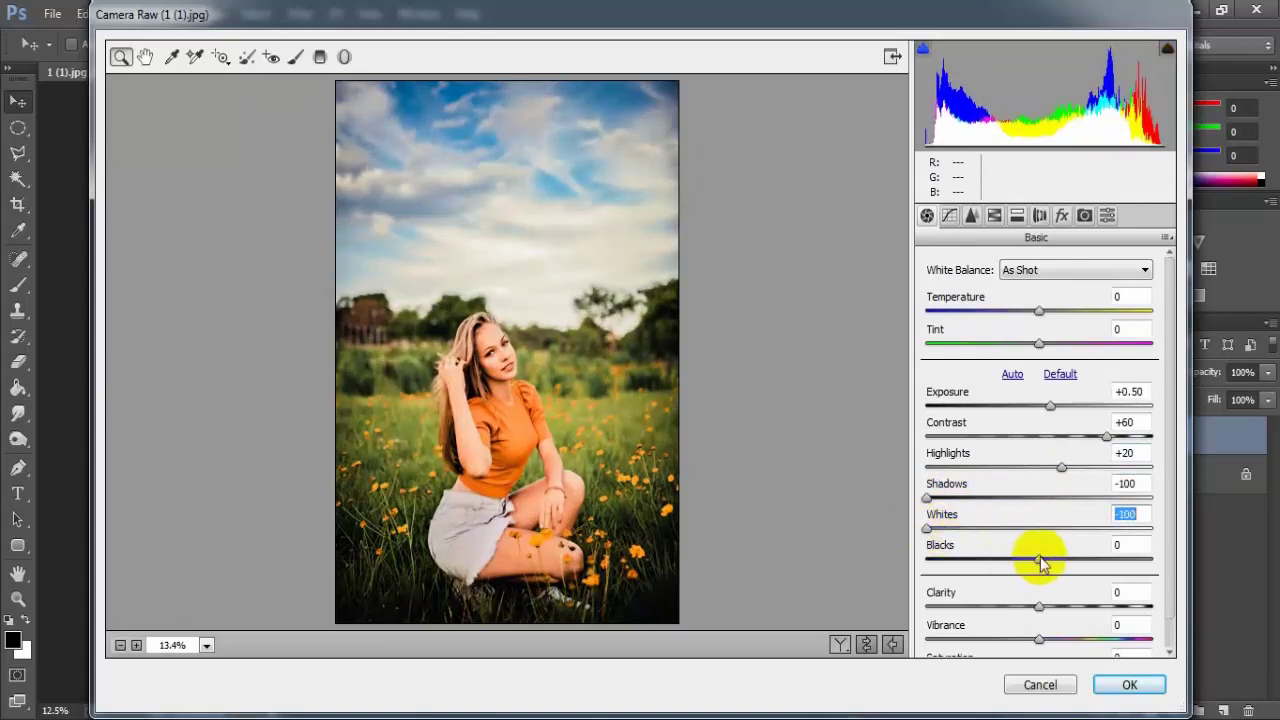
drag(1041, 559, 1085, 563)
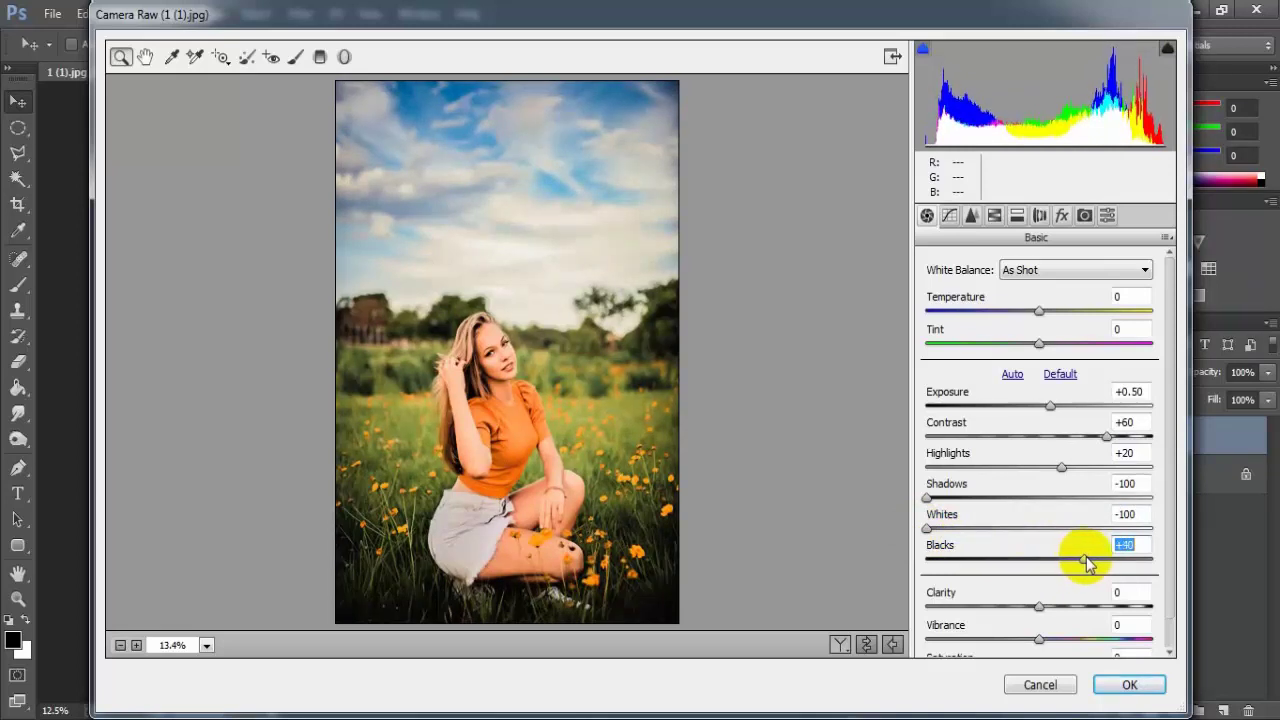
drag(1171, 560, 1178, 617)
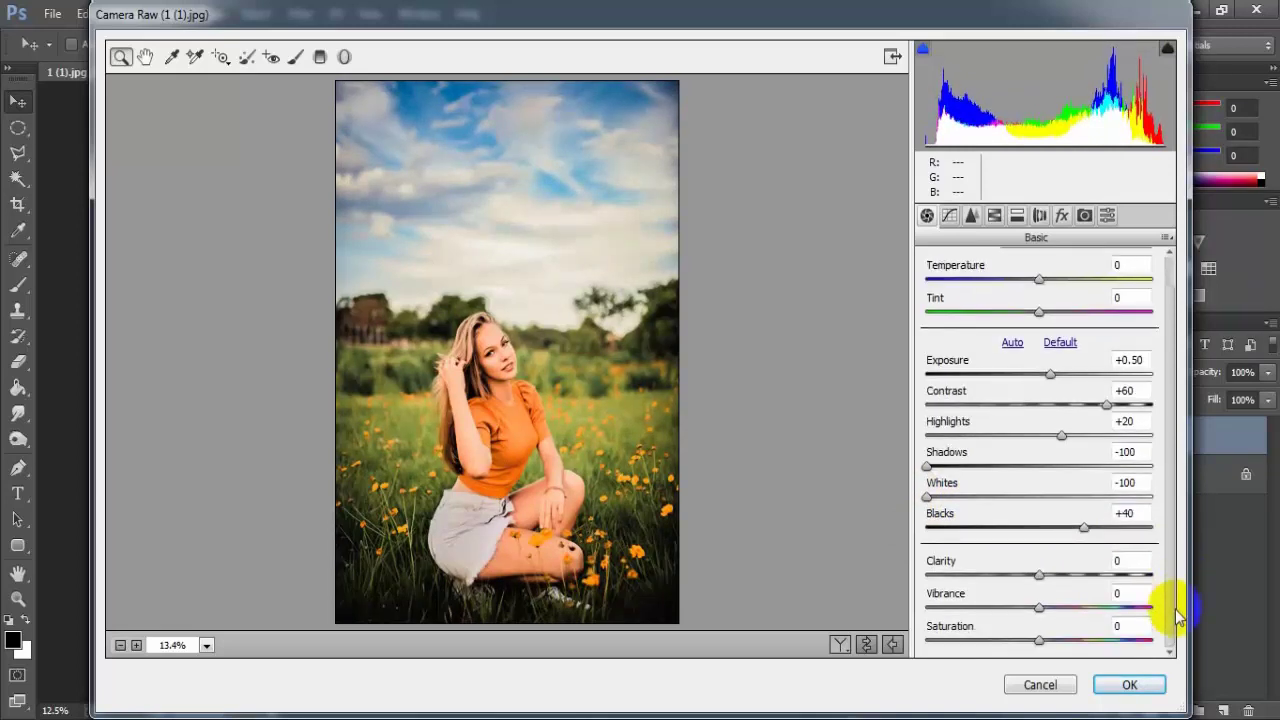
Step: Set Basic Clarity to +20, Vibrance to -25 and Saturation to -30
drag(1036, 578, 1061, 583)
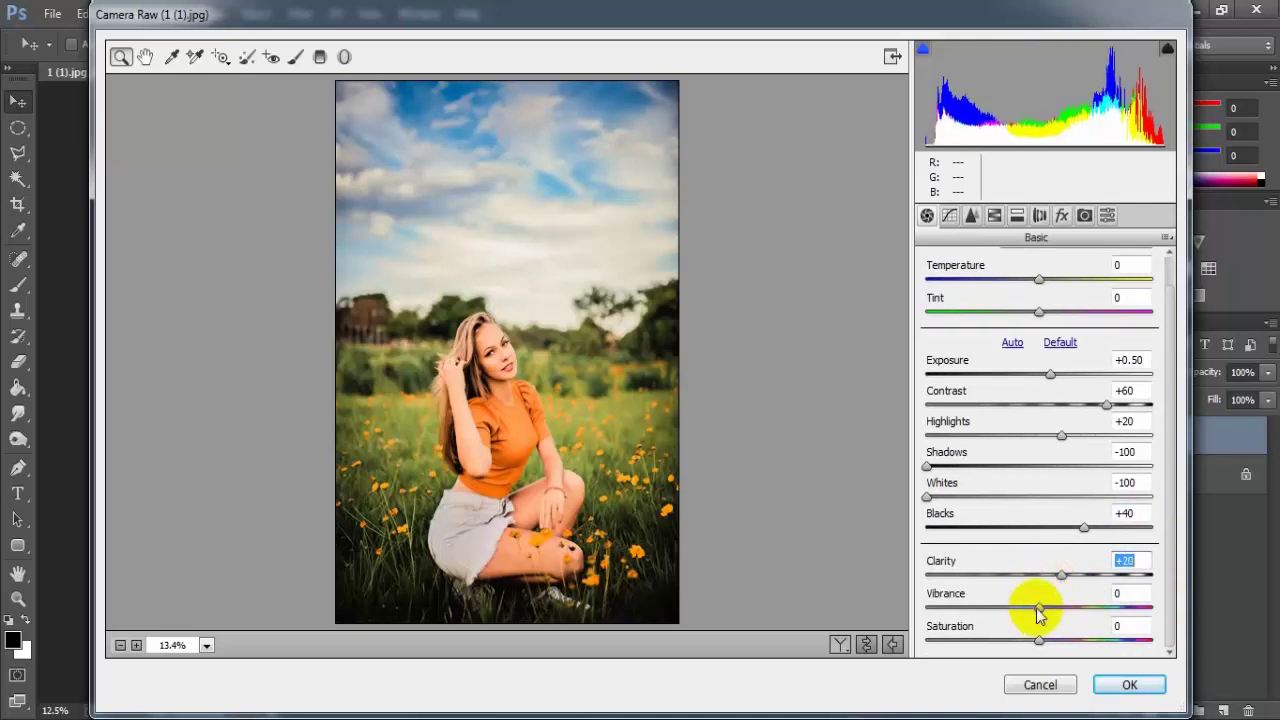
drag(1039, 607, 1008, 607)
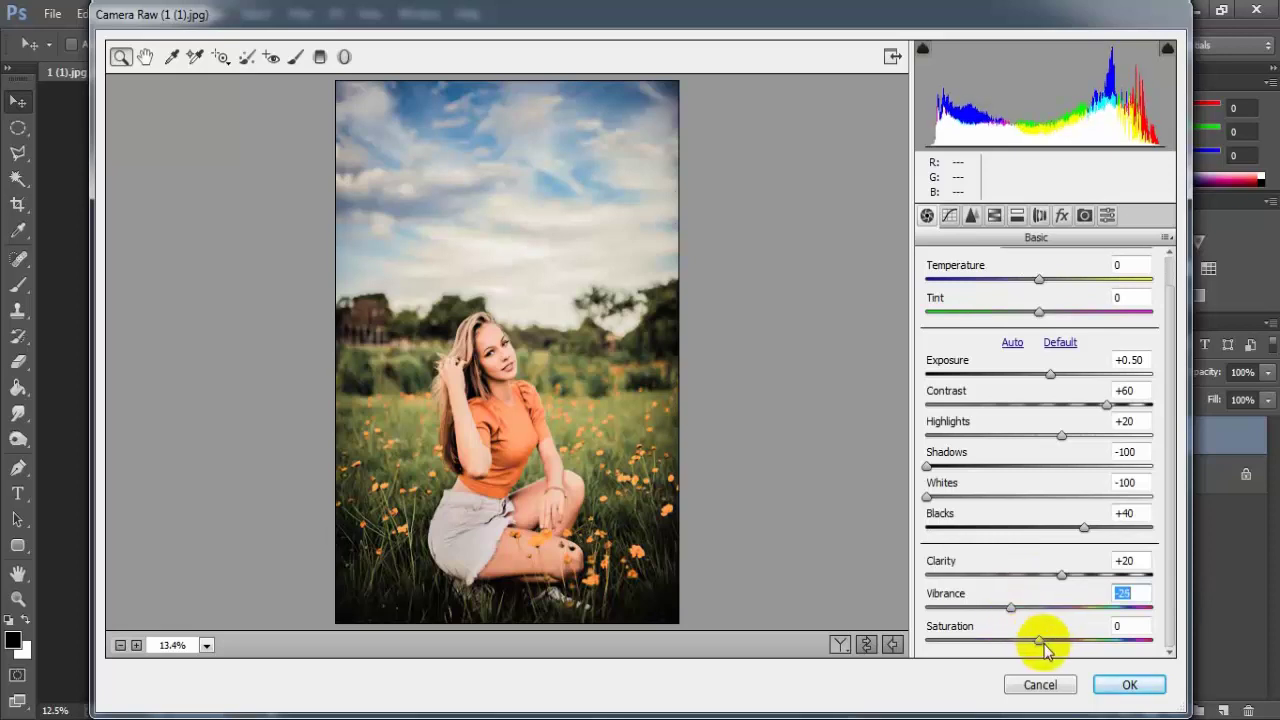
drag(1039, 640, 1007, 639)
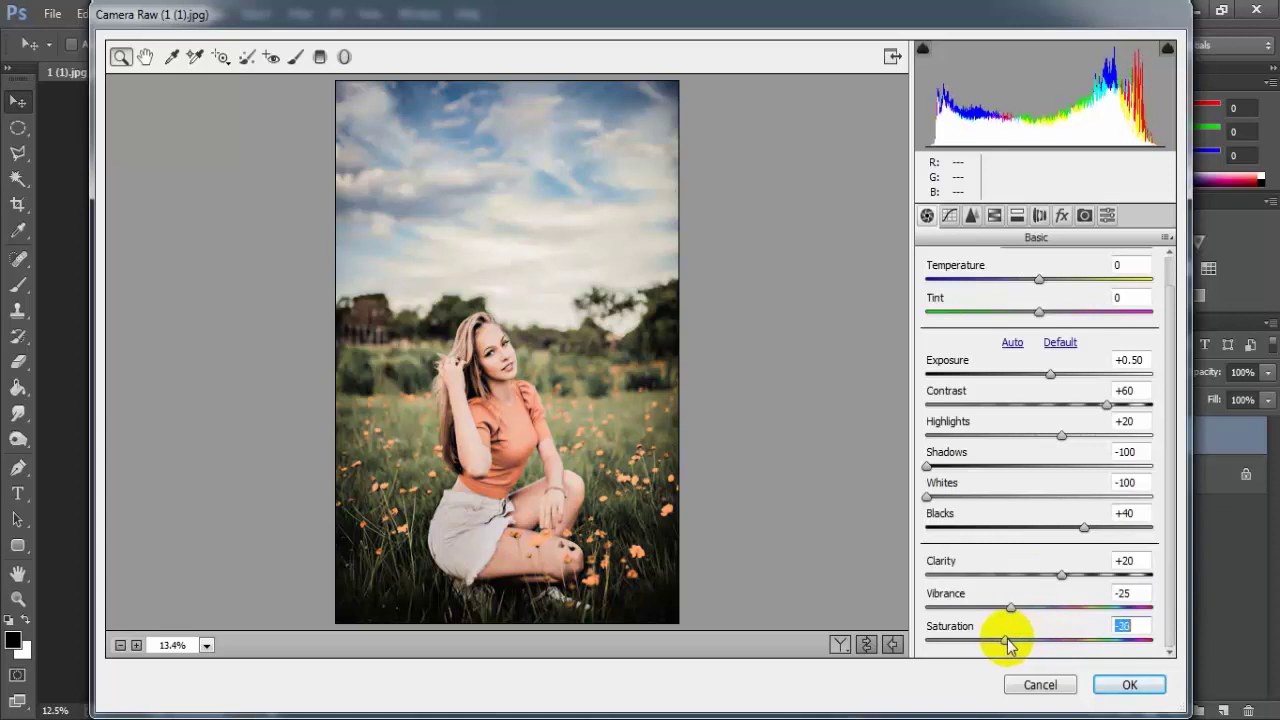
click(1140, 627)
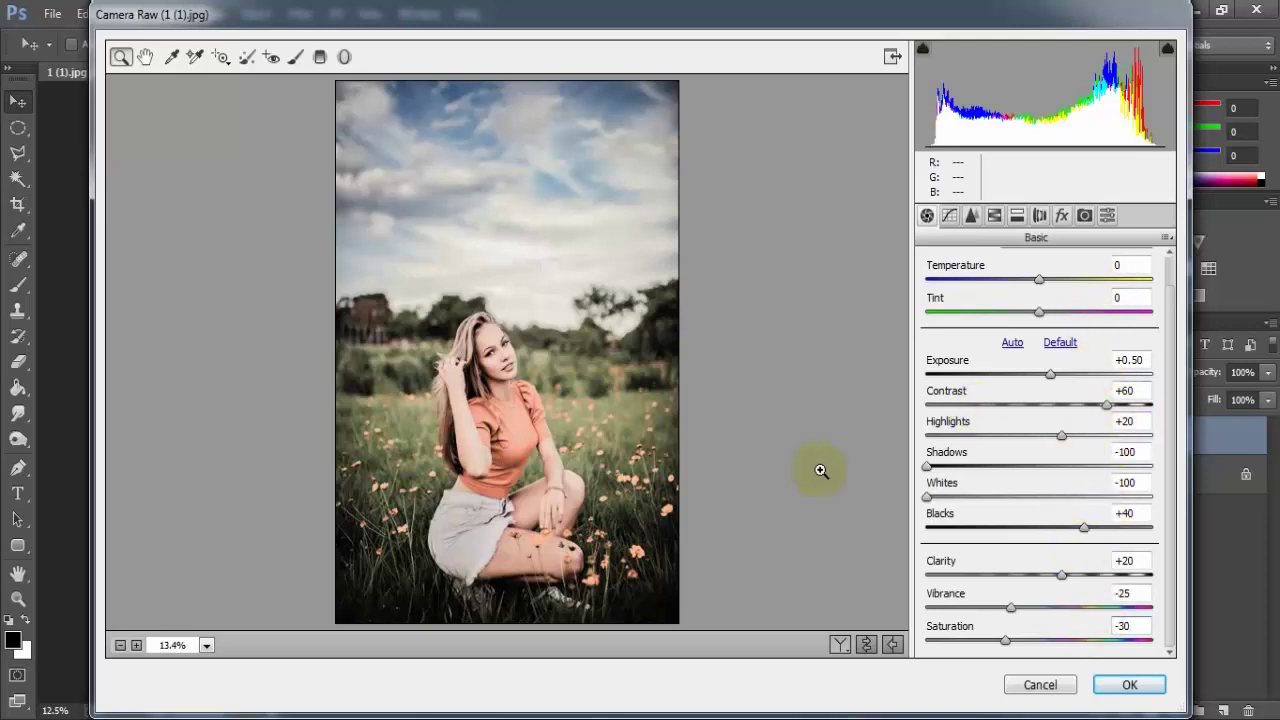
Step: Shape the point tone curve, lowering the shadow point to about input 68, output 54
click(949, 216)
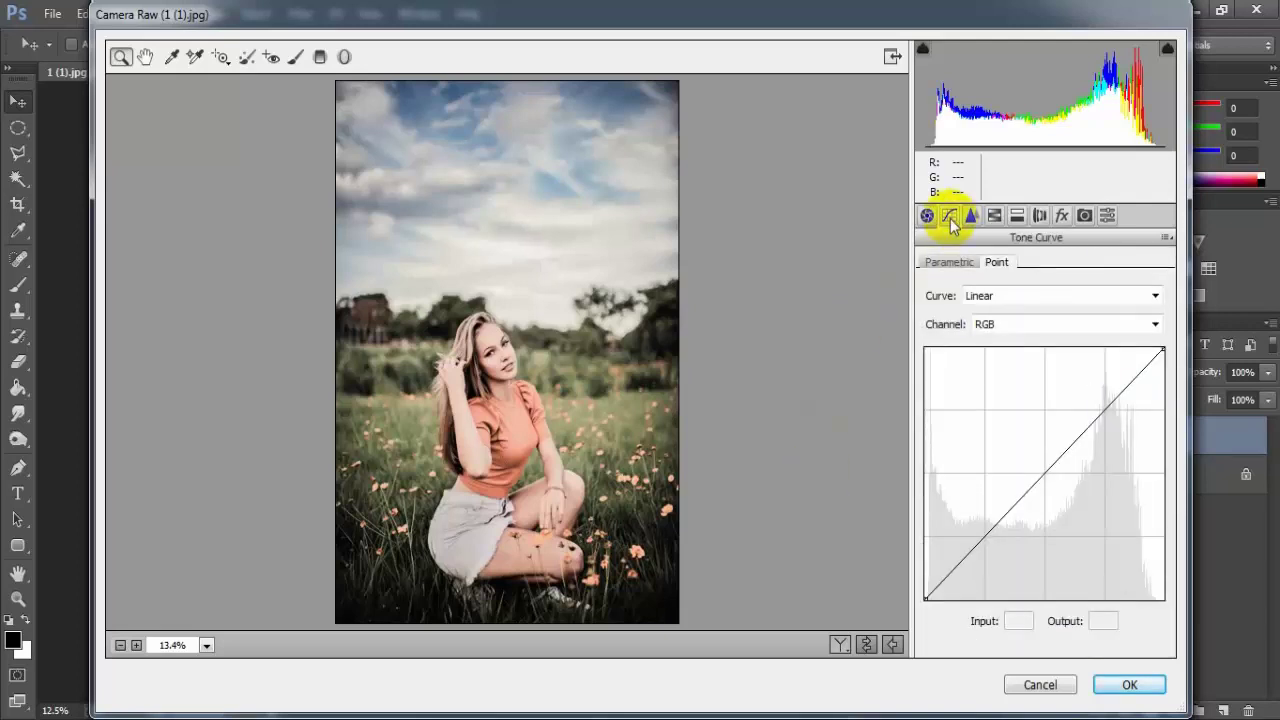
click(985, 535)
drag(985, 535, 991, 543)
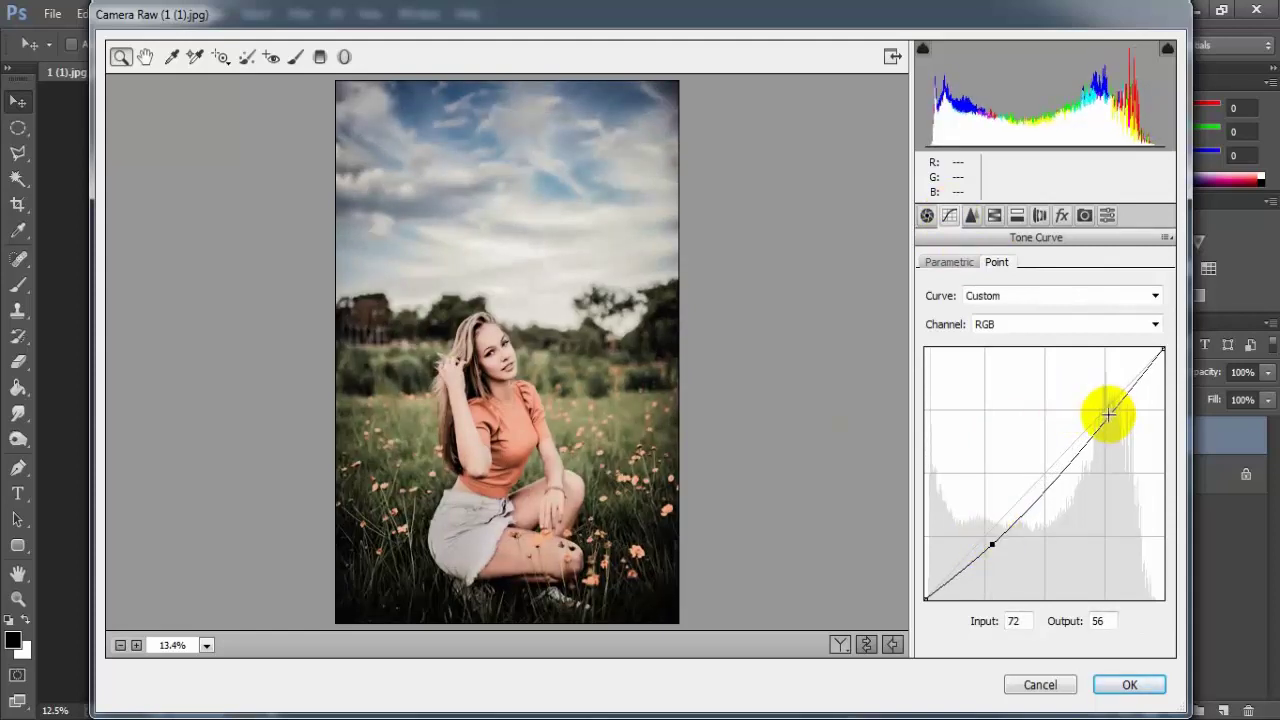
drag(1108, 415, 1111, 415)
drag(992, 544, 992, 546)
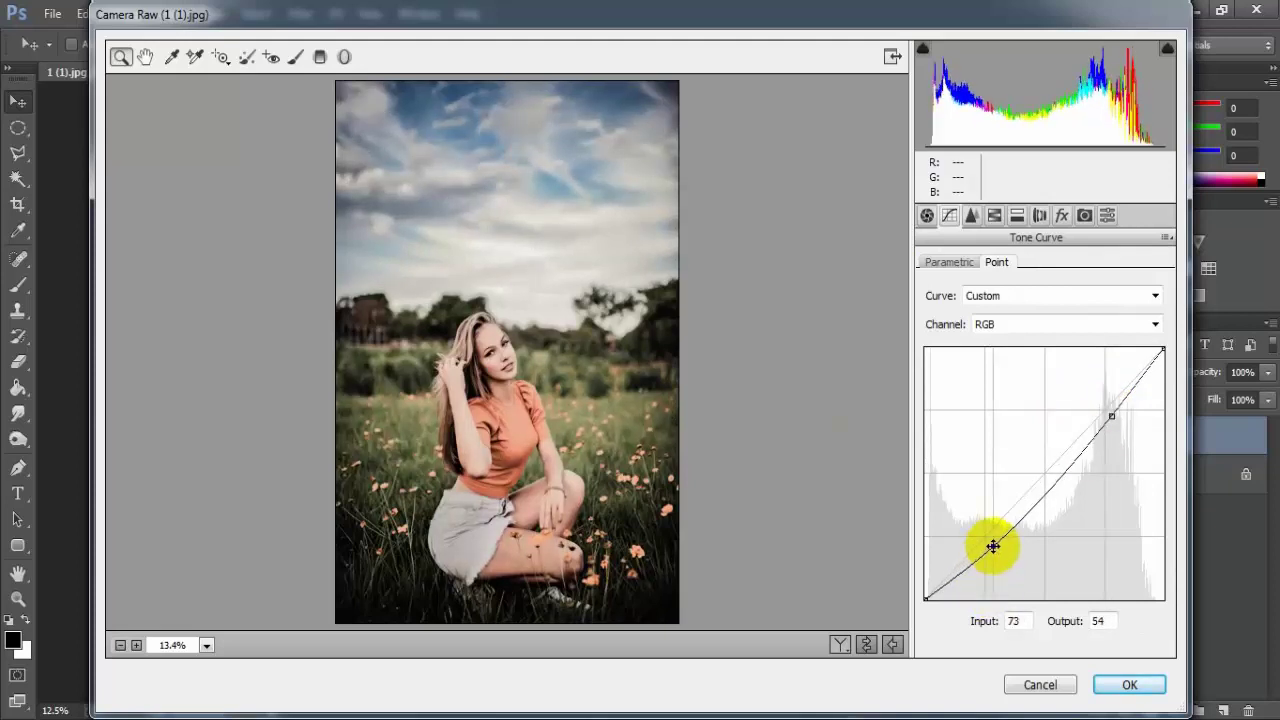
drag(992, 545, 991, 546)
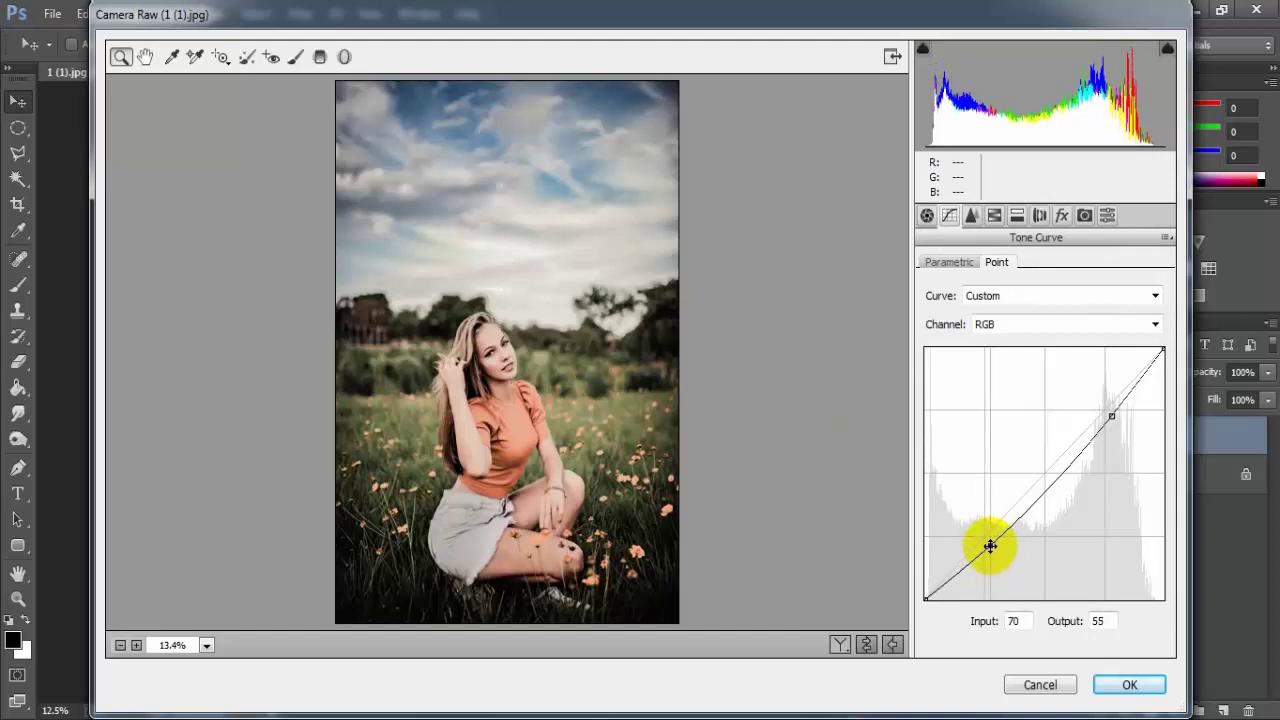
drag(1110, 415, 1110, 414)
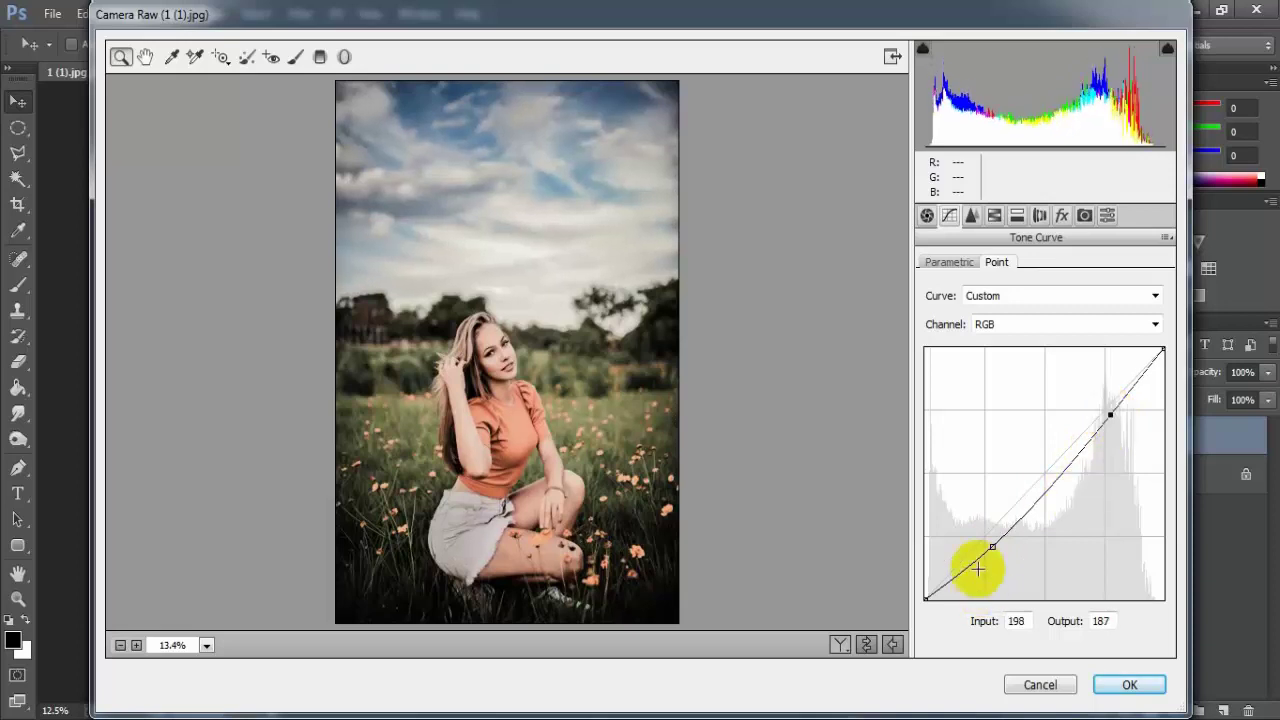
drag(991, 546, 988, 546)
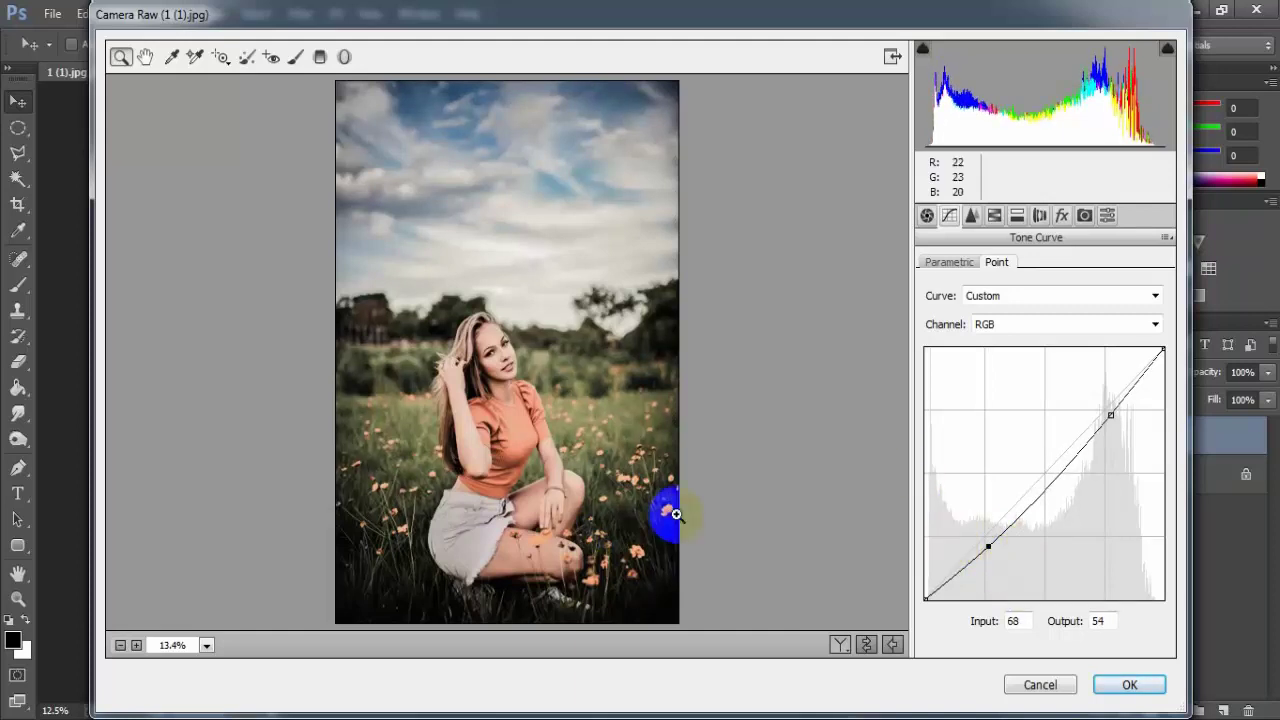
Step: Set Detail Noise Reduction Luminance to 20
click(969, 218)
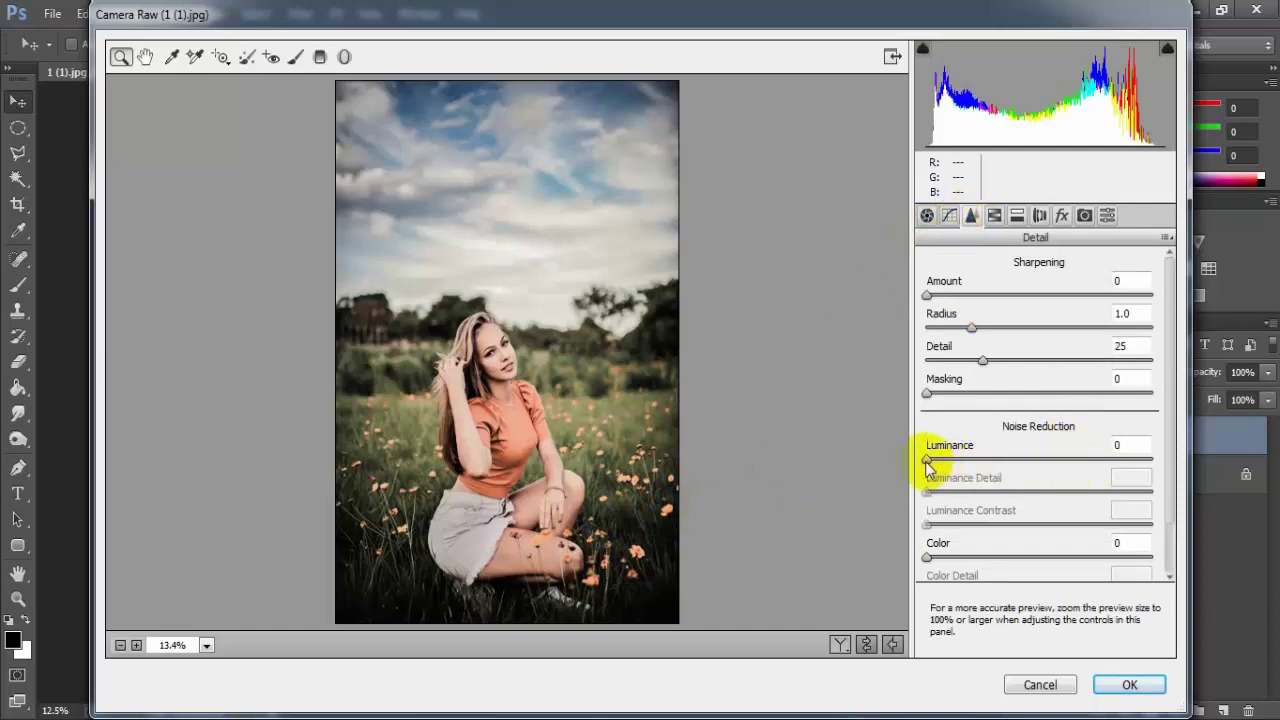
drag(927, 460, 962, 460)
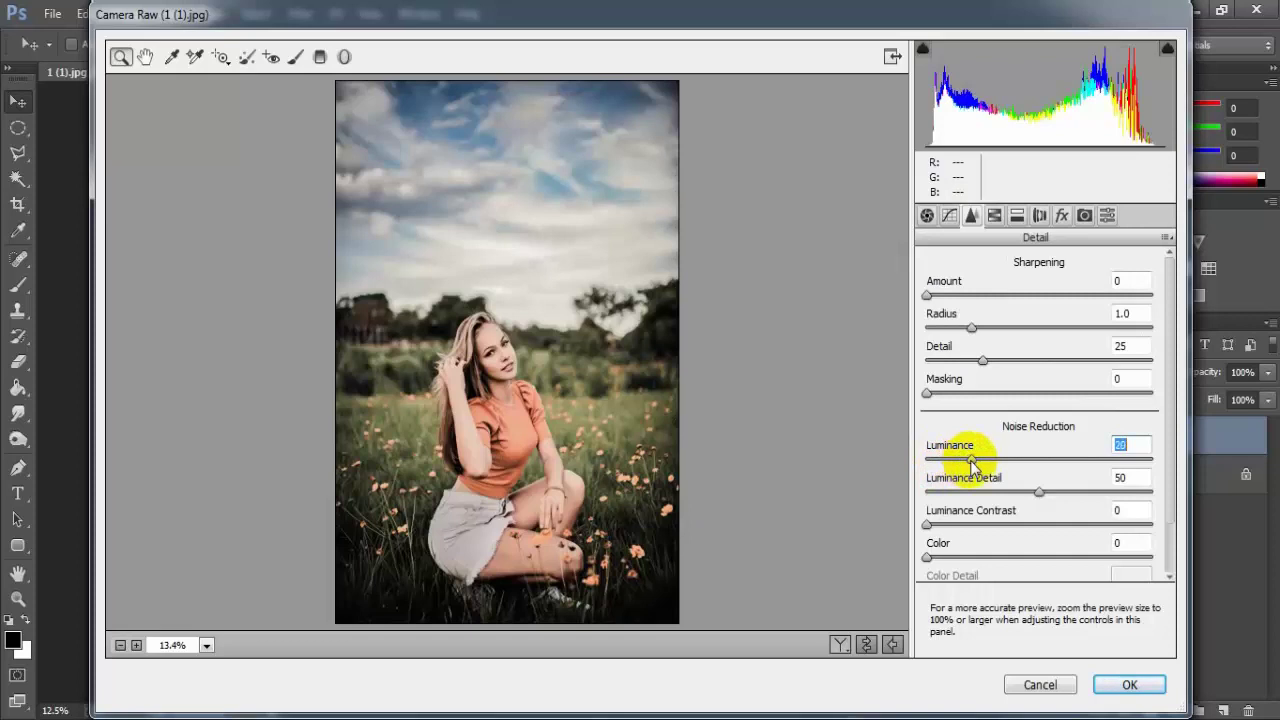
click(1126, 448)
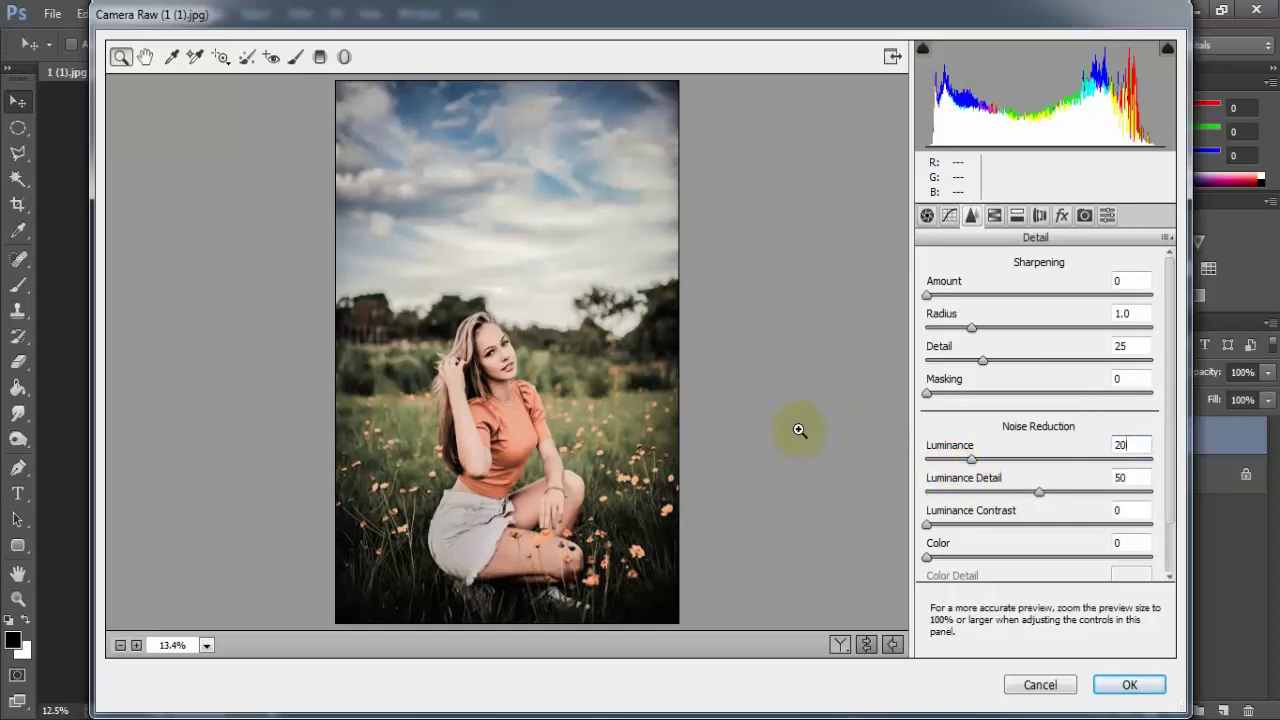
Step: Set HSL hues: Oranges -10, Yellows -98, Aquas -100, Blues -29
click(995, 218)
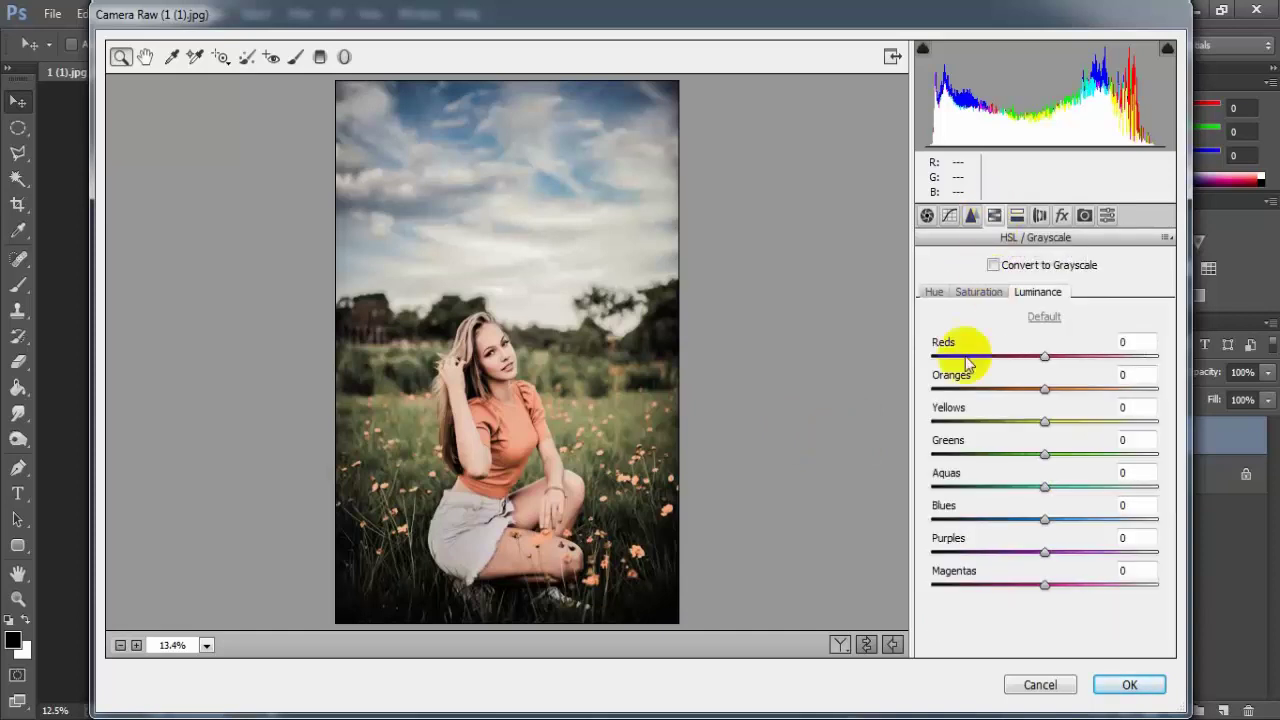
click(932, 293)
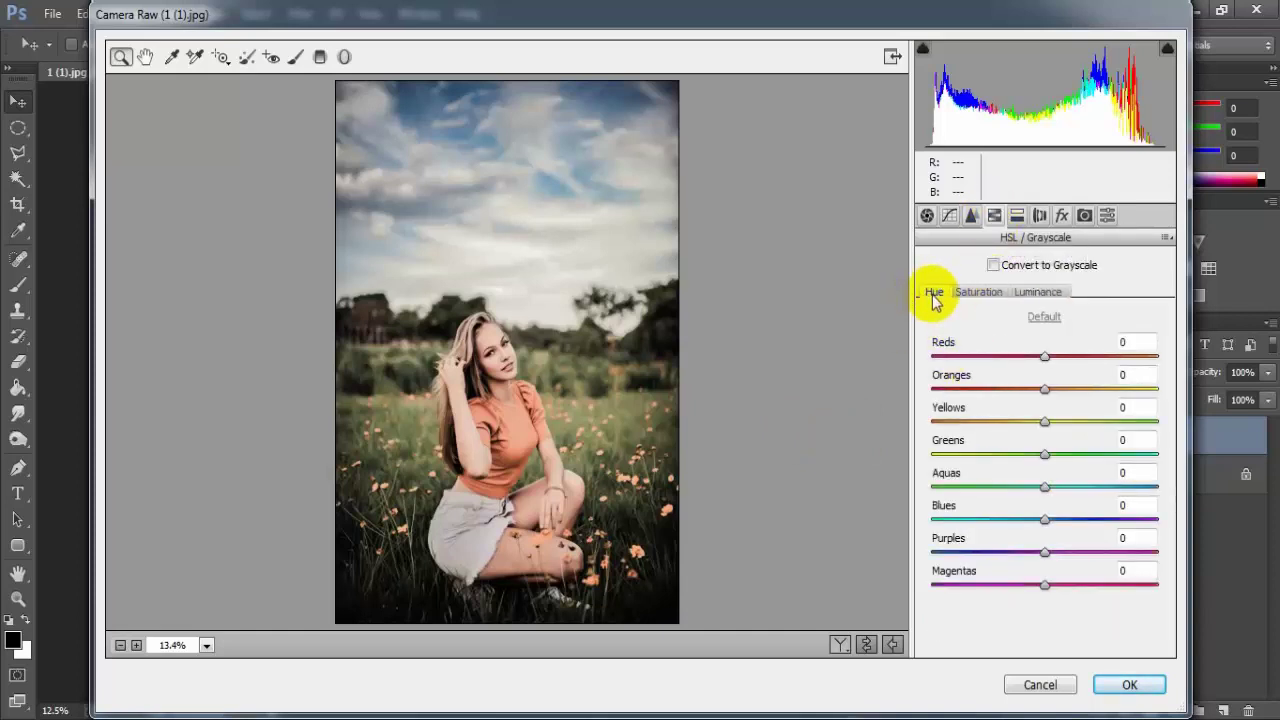
drag(1048, 398, 1035, 398)
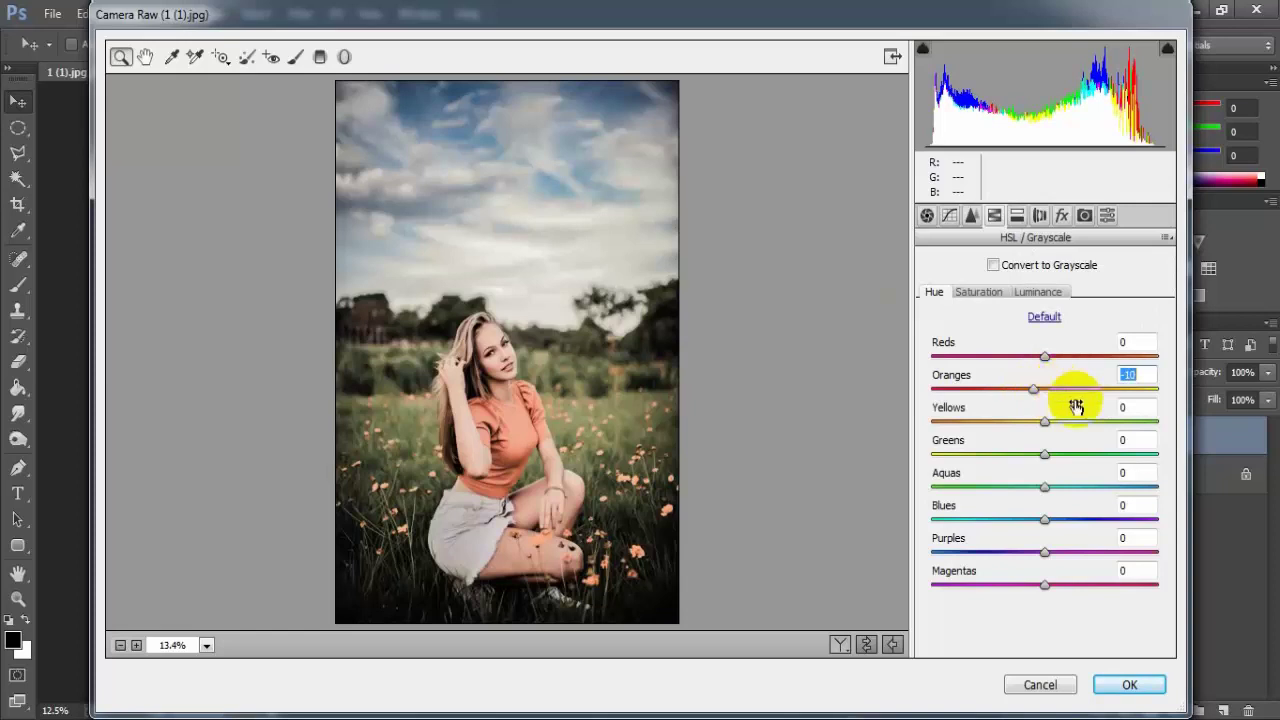
drag(1047, 424, 939, 427)
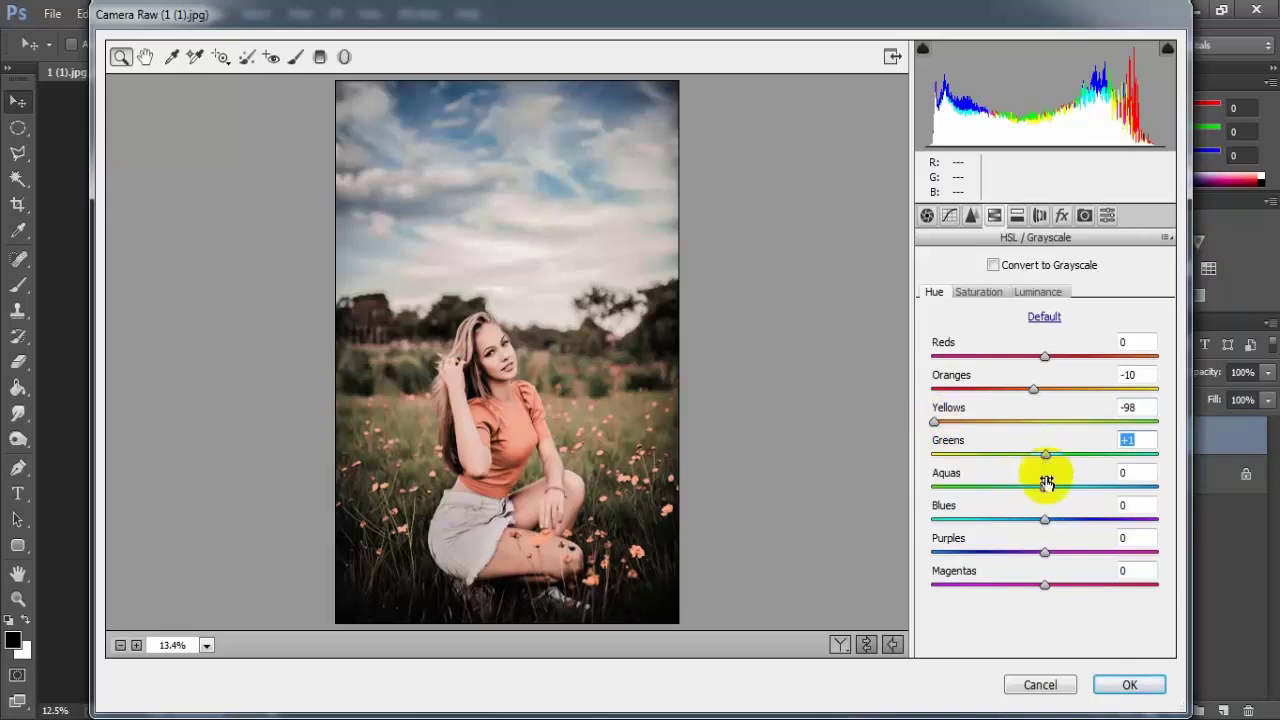
mouse_move(1045, 486)
mouse_down()
mouse_move(956, 487)
mouse_move(924, 505)
mouse_up()
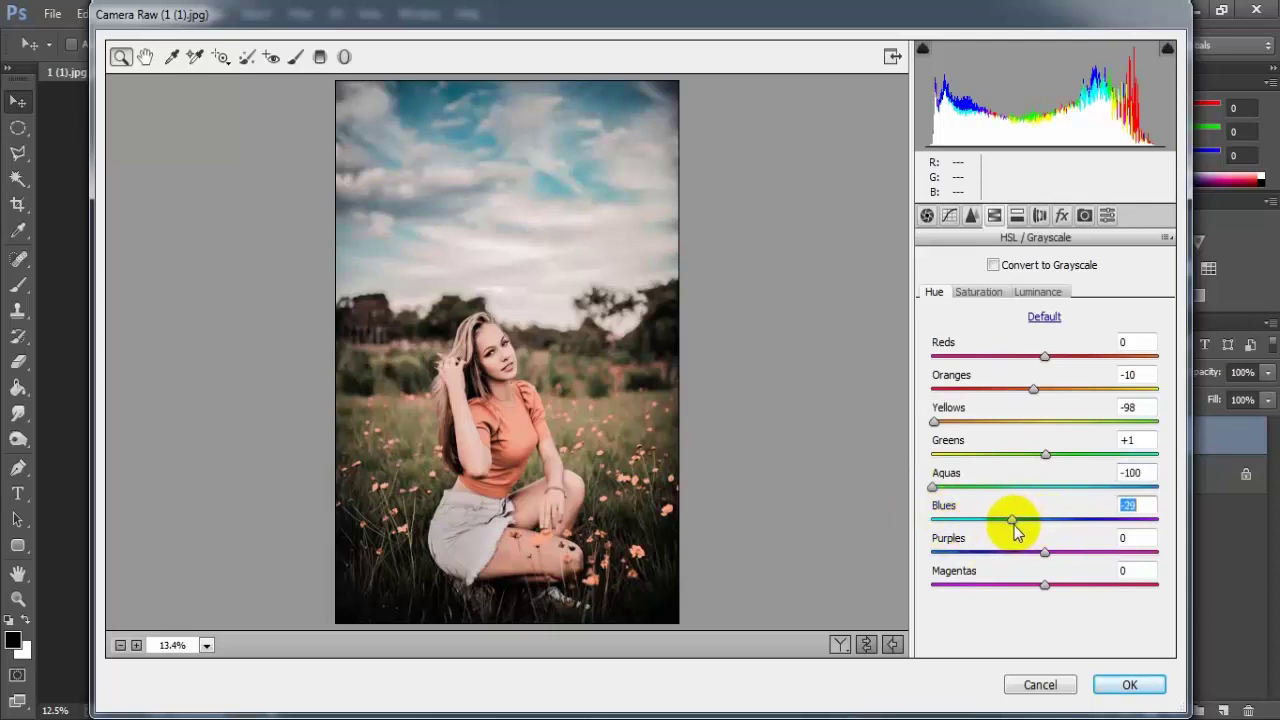
click(1142, 510)
Step: Set HSL saturation: Reds +16, Oranges +10, Yellows -98, Greens -100, Aquas +2
click(983, 299)
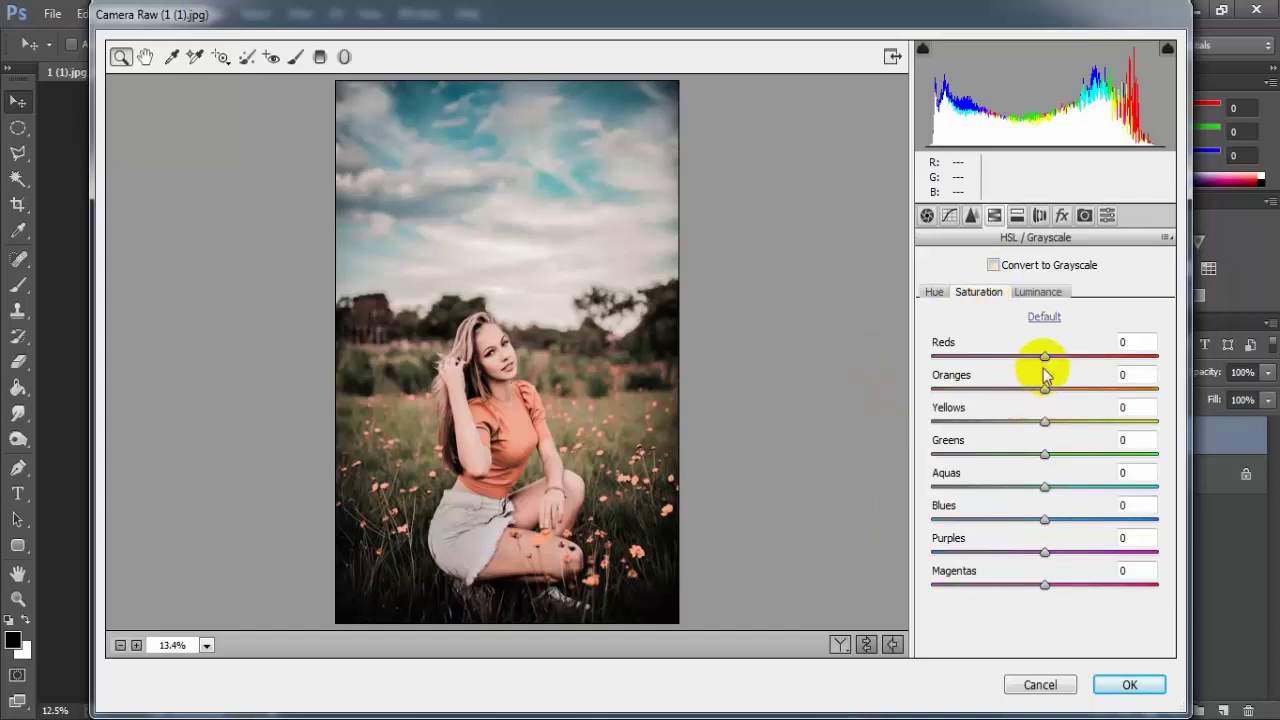
drag(1044, 360, 1060, 364)
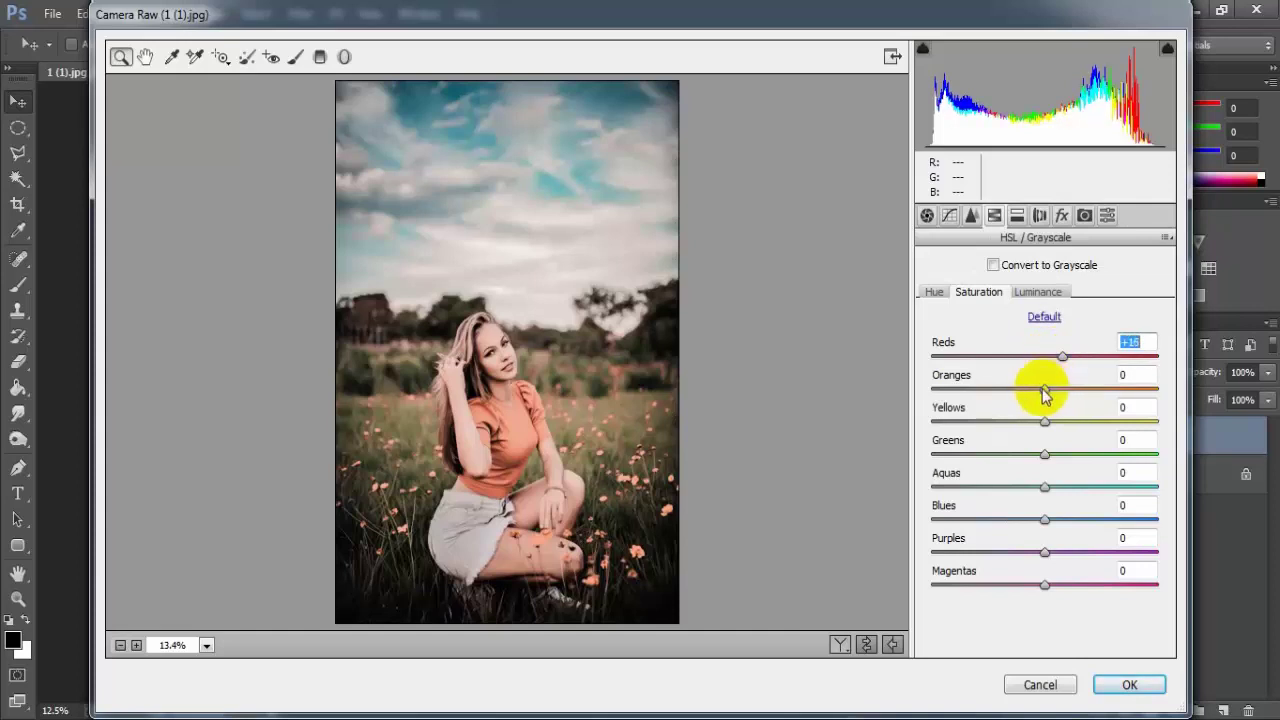
drag(1045, 394, 1058, 396)
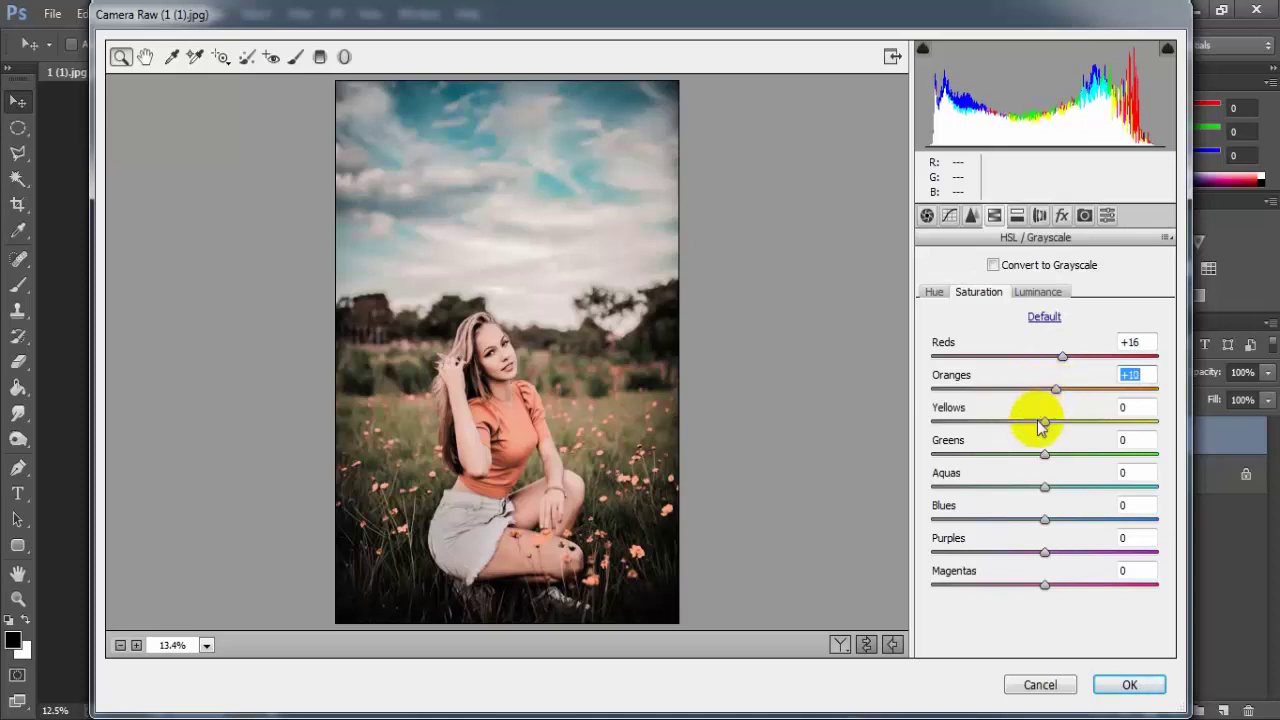
drag(1043, 424, 934, 430)
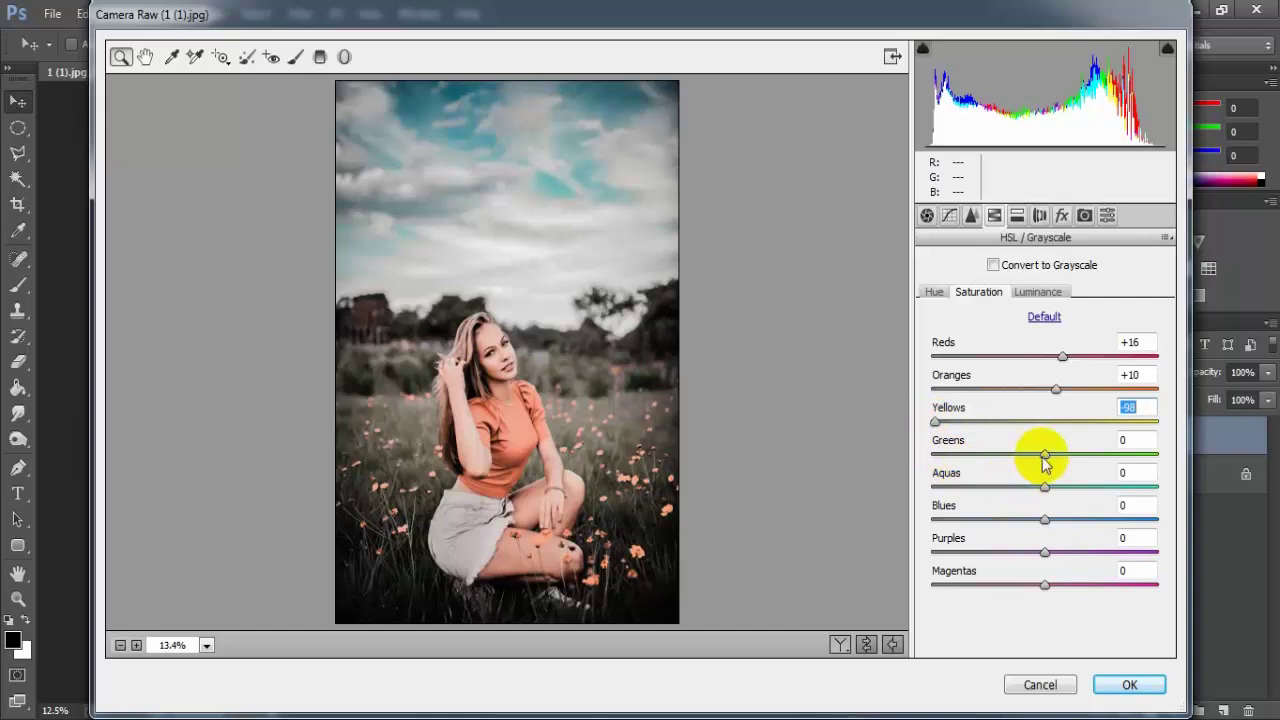
drag(1046, 460, 920, 462)
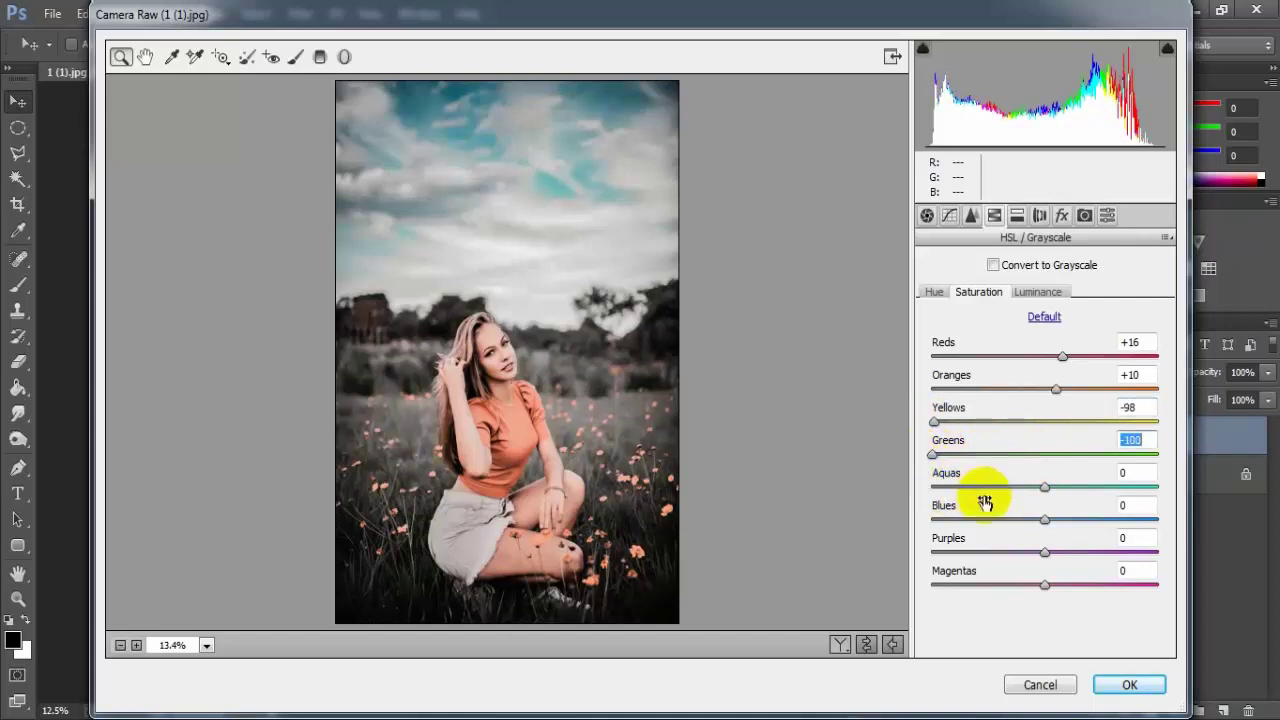
drag(1044, 490, 1046, 492)
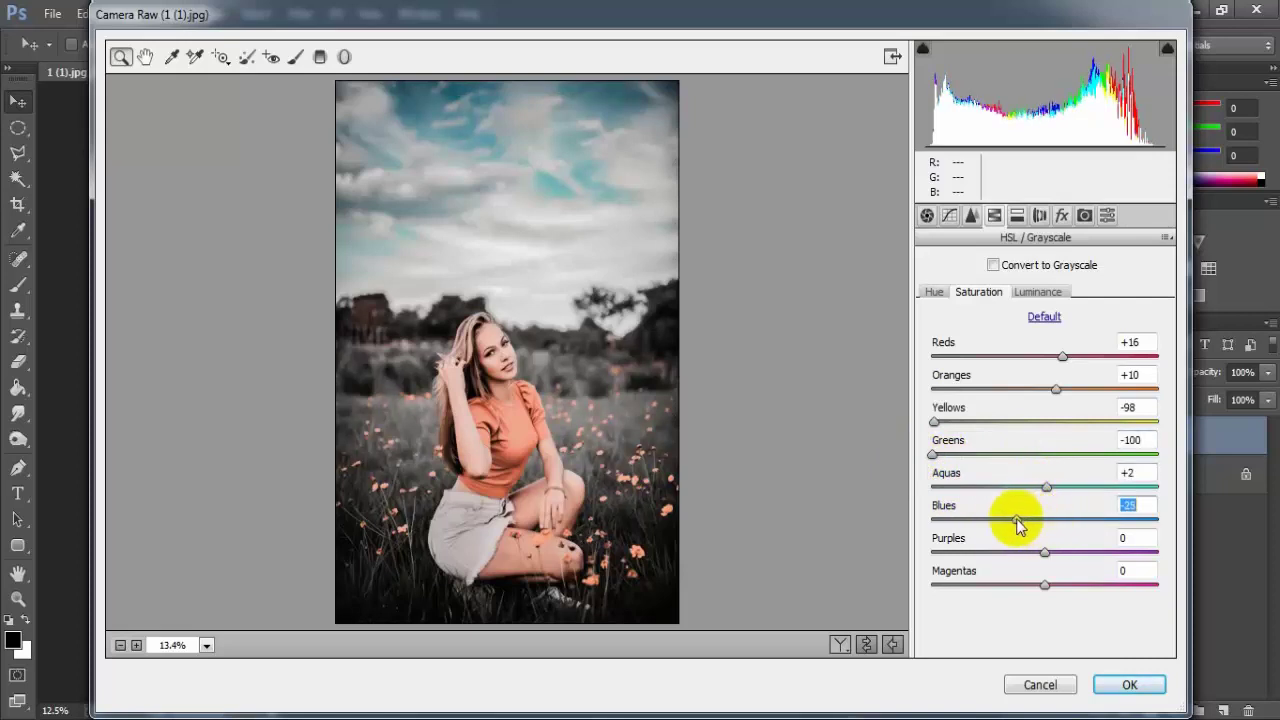
Step: Set Blues -53, Purples and Magentas -100 saturation, and Reds luminance -10
drag(1044, 521, 984, 521)
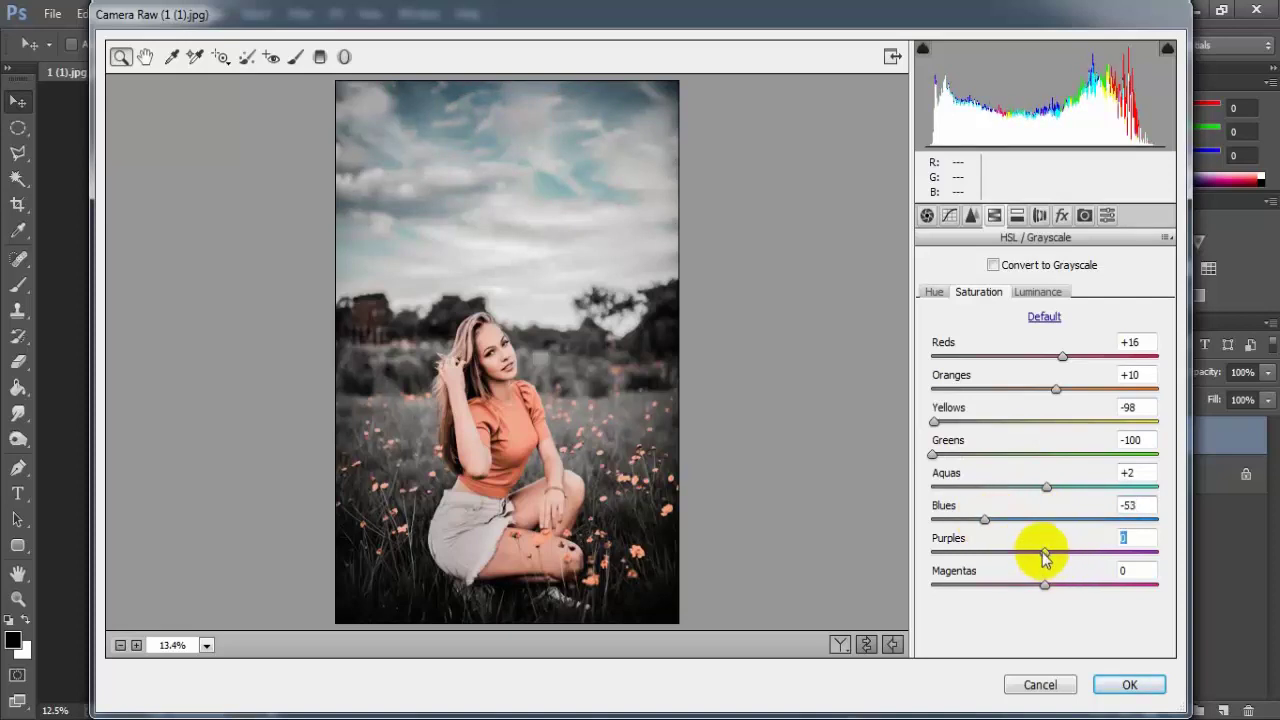
drag(1045, 553, 918, 560)
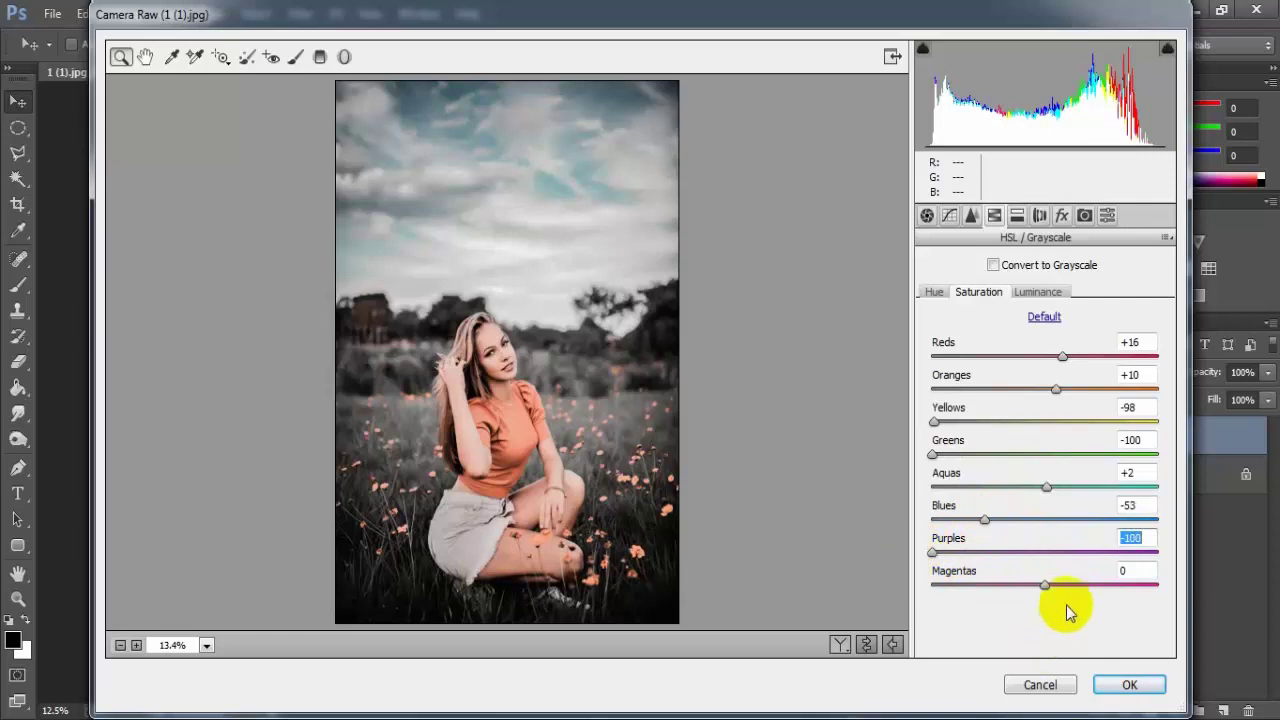
drag(1043, 585, 929, 586)
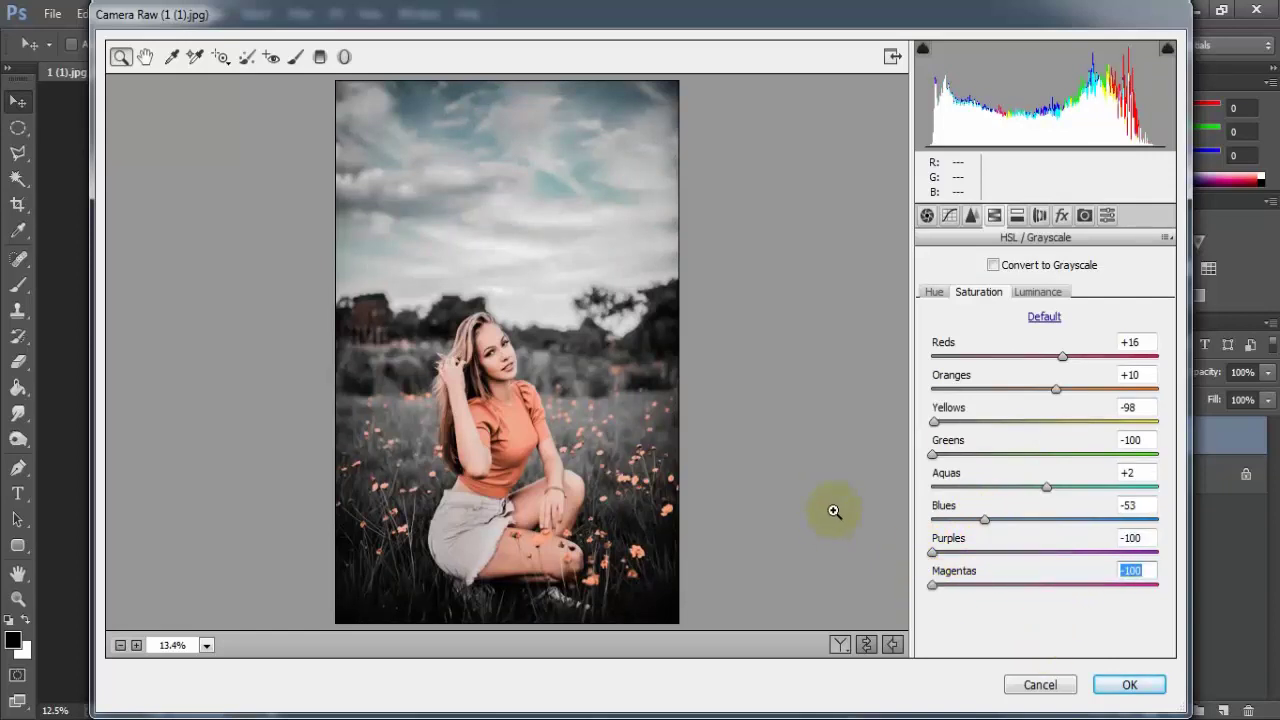
click(1030, 296)
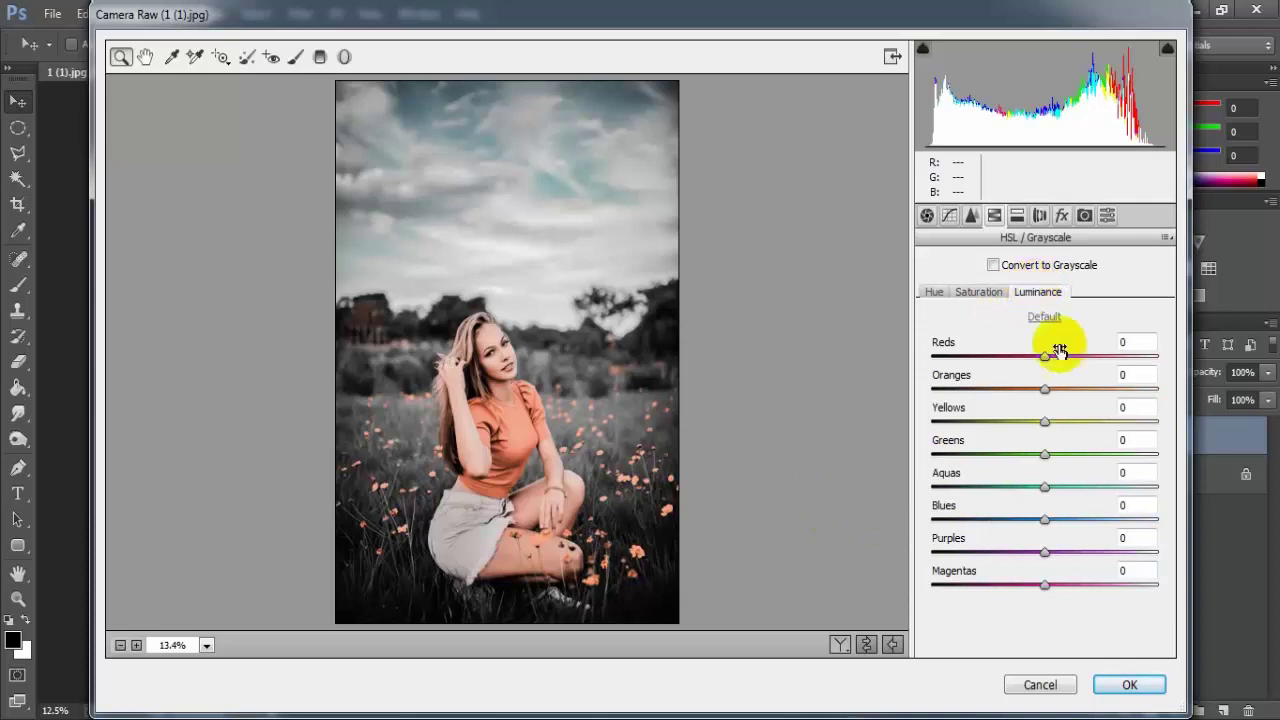
drag(1045, 362, 1035, 362)
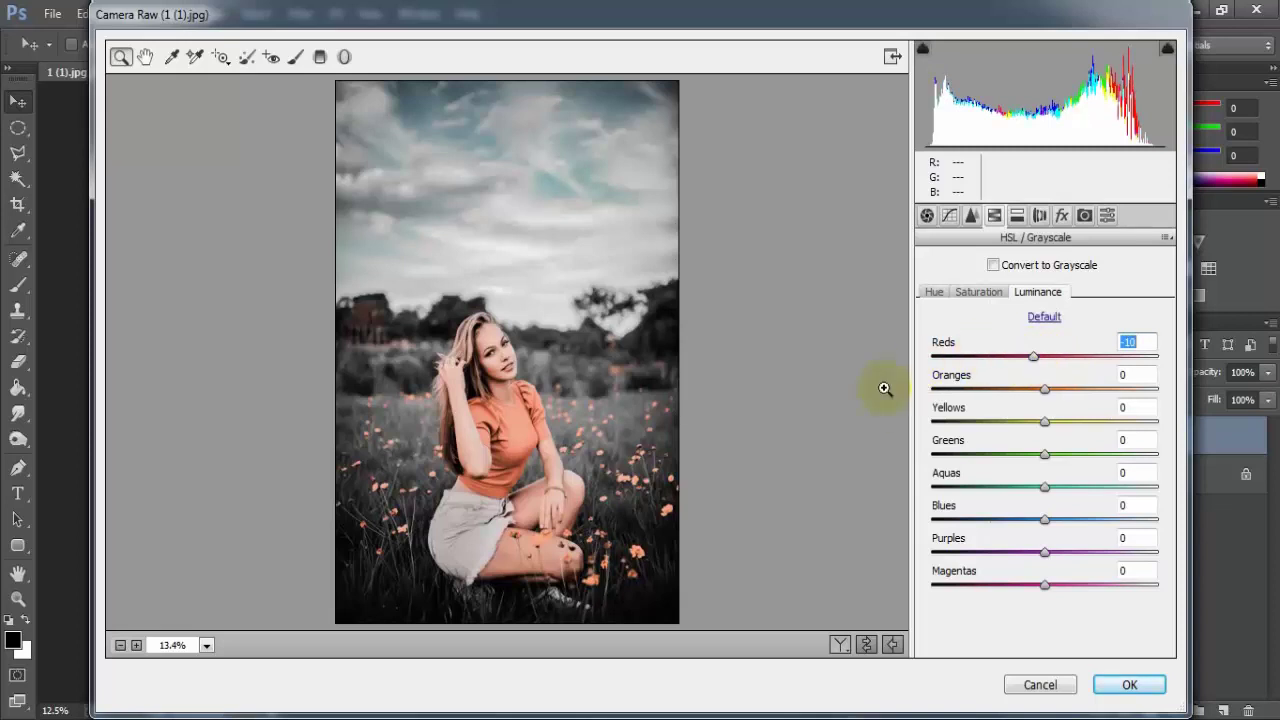
Step: Split-tone highlights to hue 210, saturation 6 and shadows to hue 219, saturation 10
click(1017, 217)
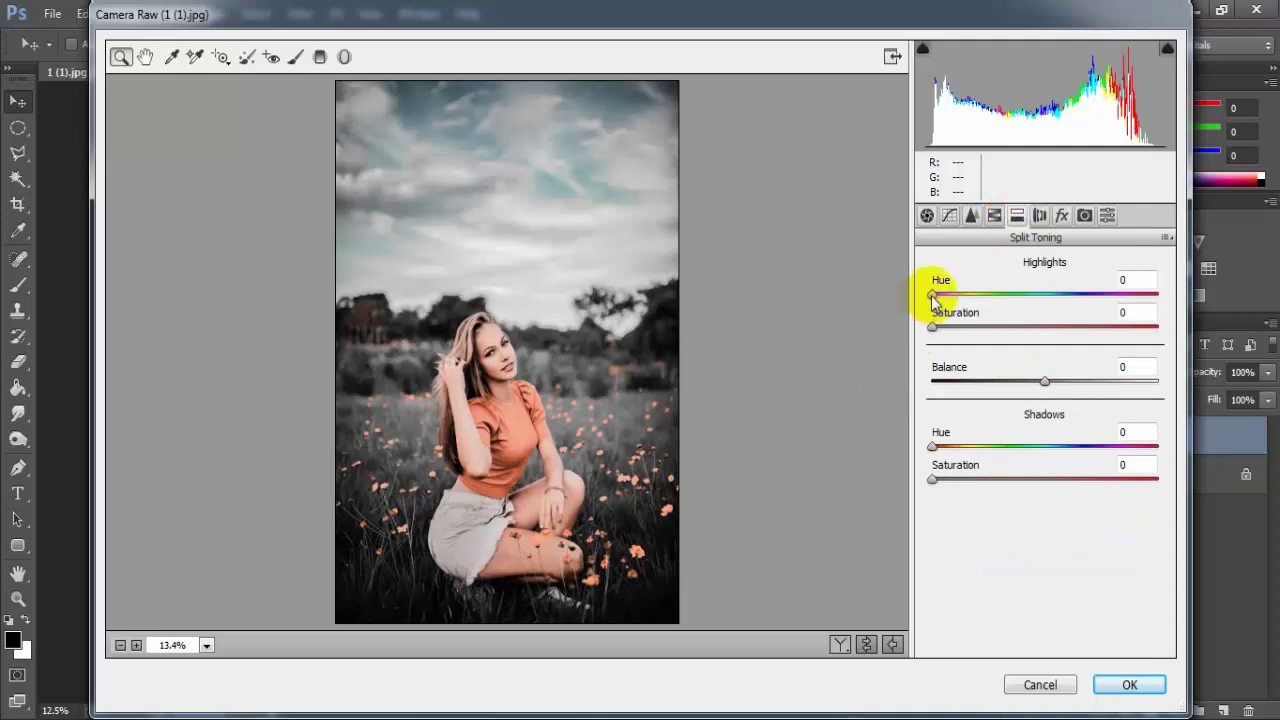
drag(933, 294, 1016, 304)
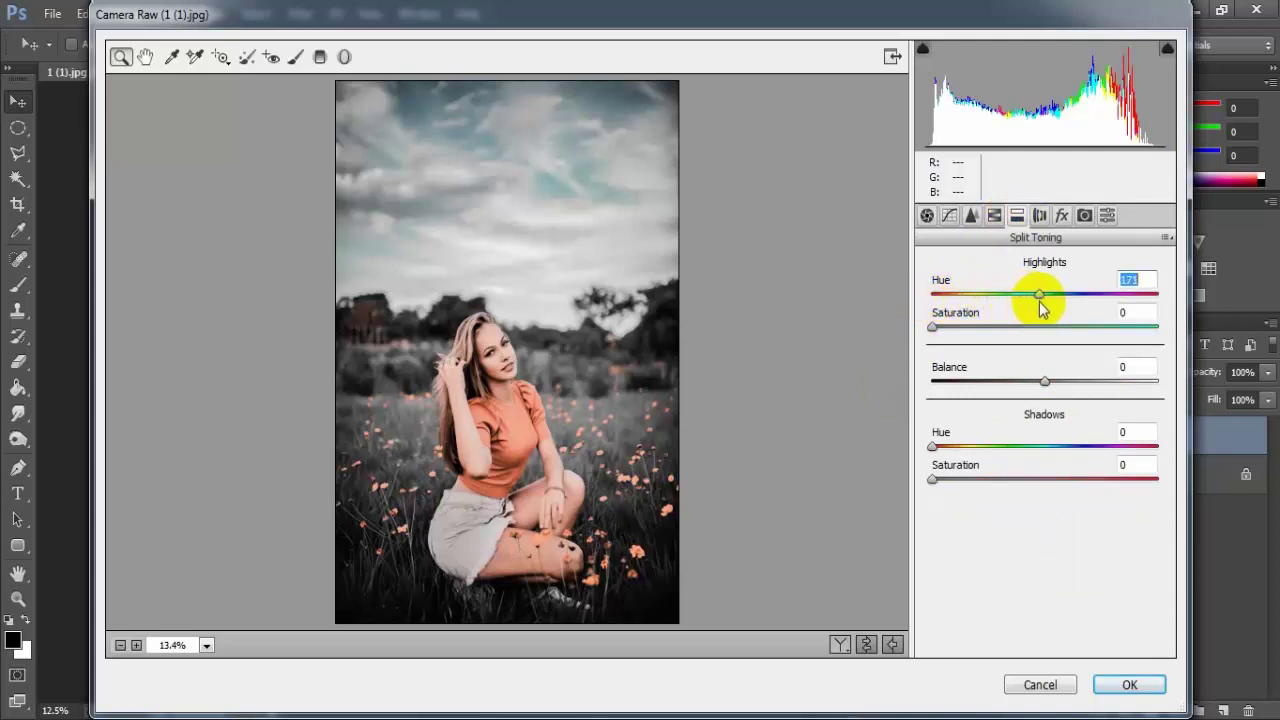
drag(1016, 304, 1070, 310)
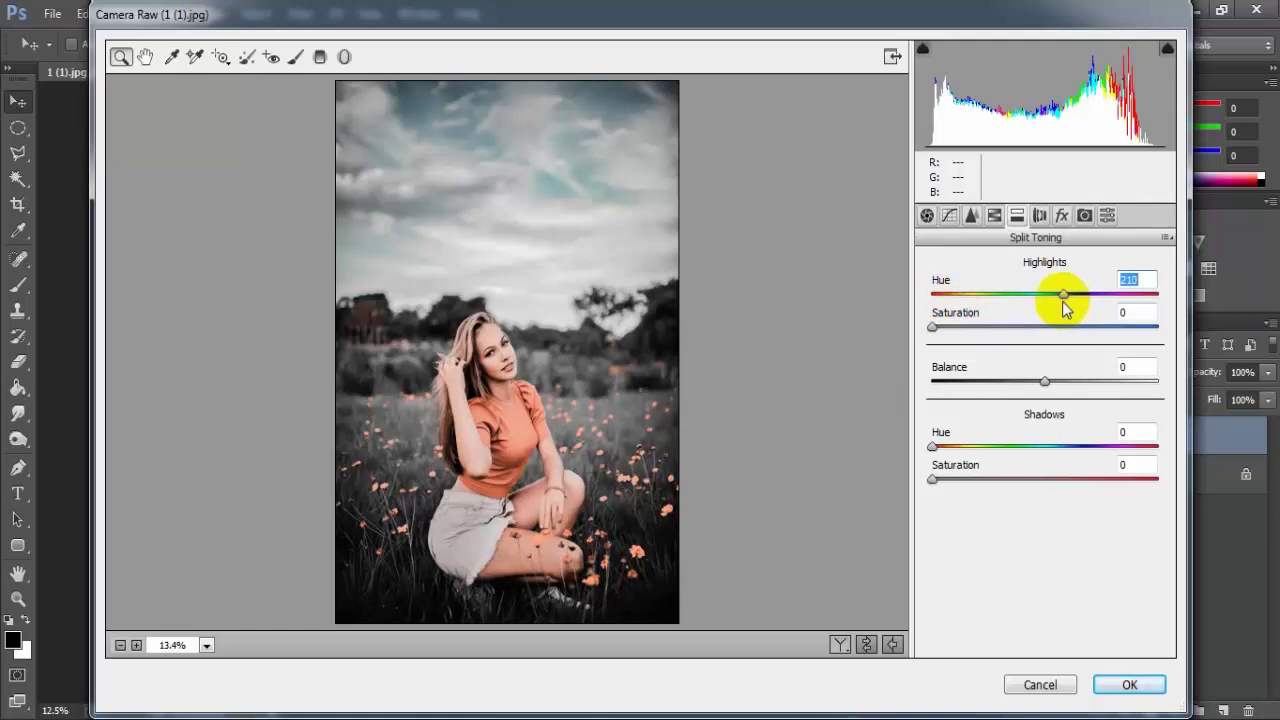
drag(934, 330, 947, 330)
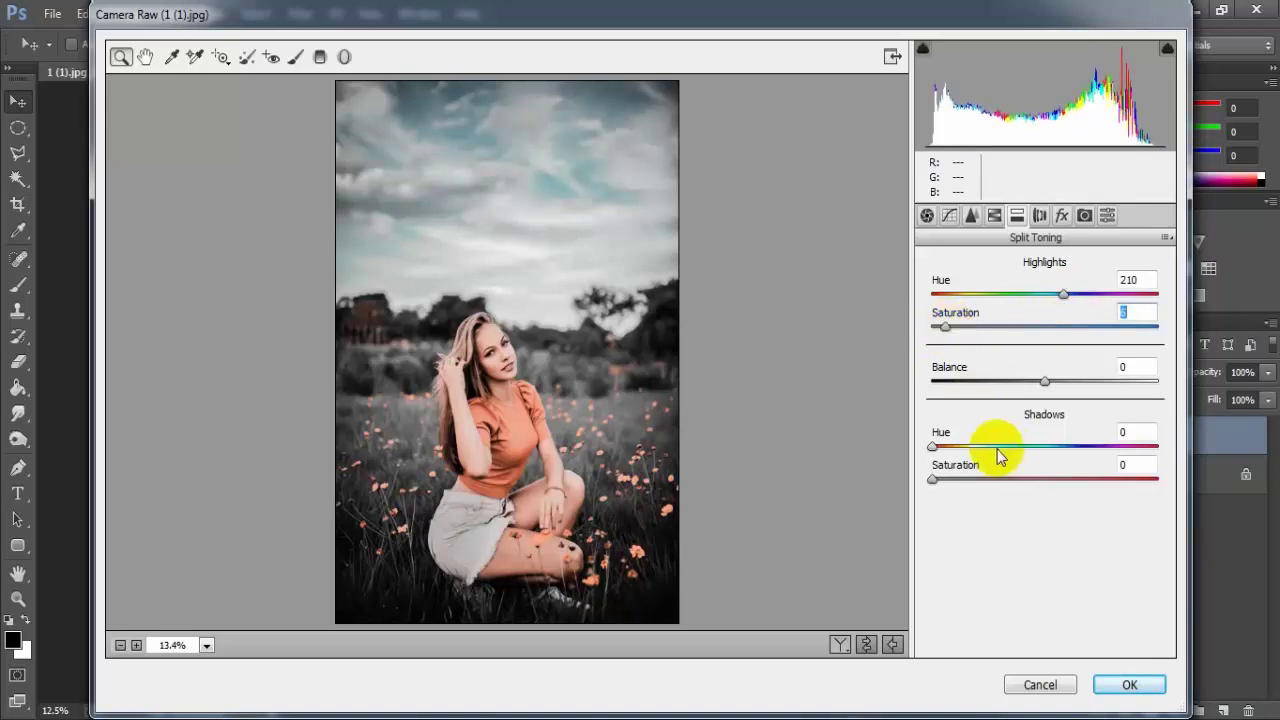
drag(933, 446, 1067, 446)
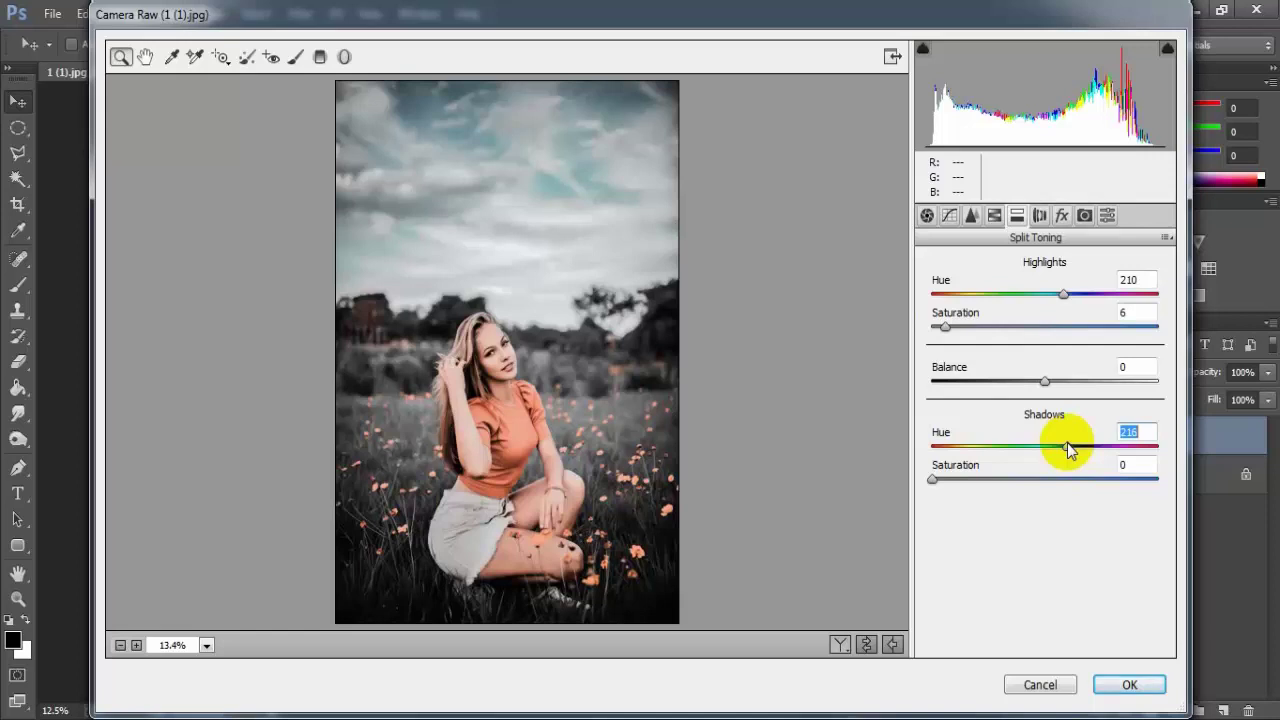
drag(1067, 446, 1070, 446)
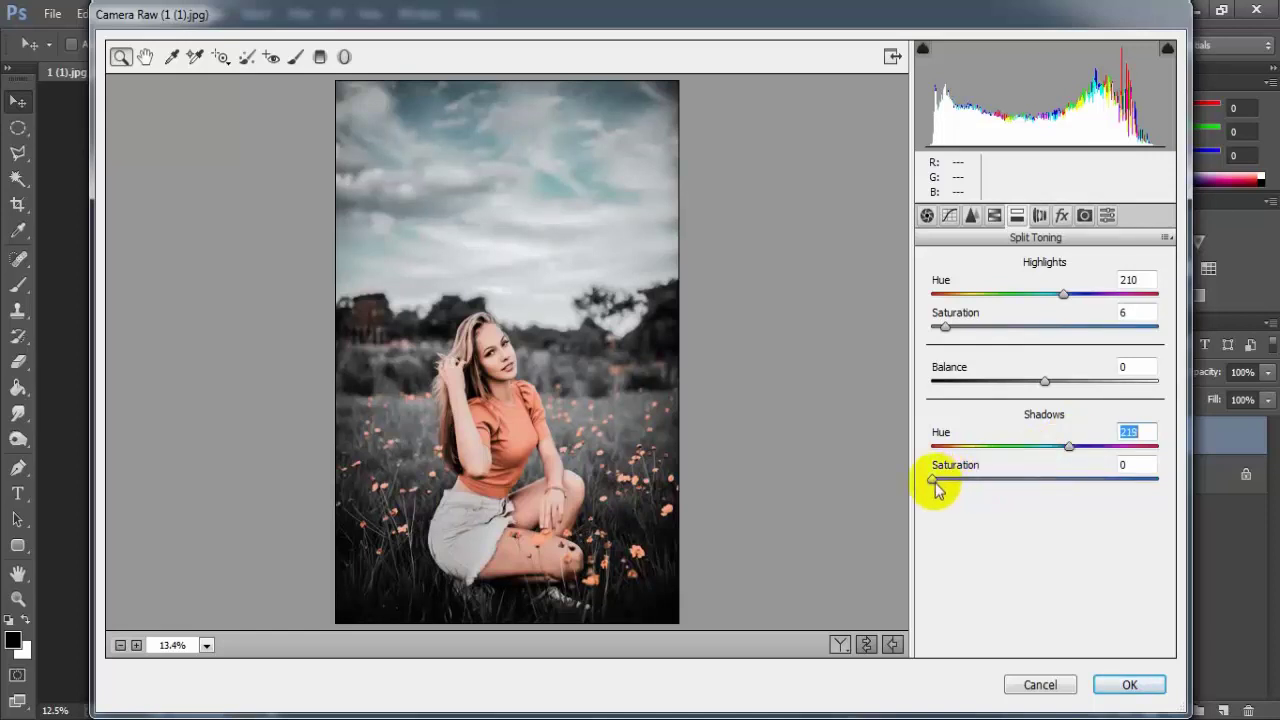
drag(933, 481, 956, 481)
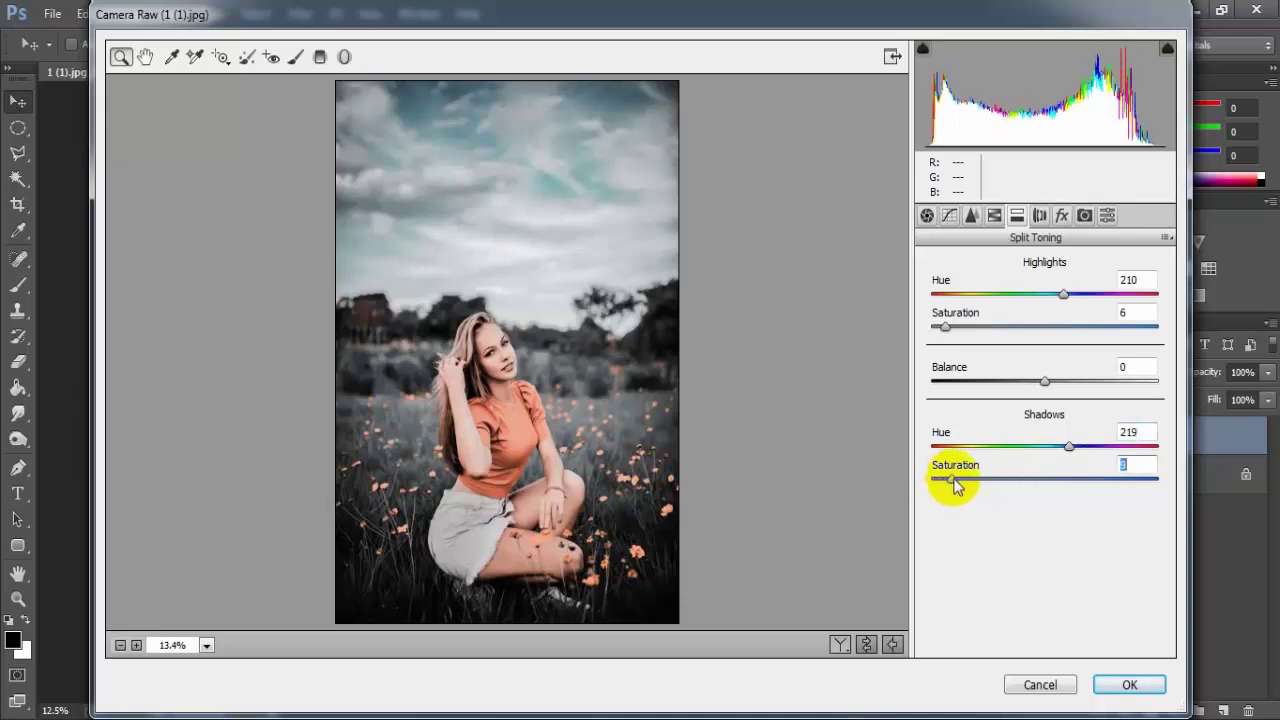
Step: Compare the Before/After view, then apply the Camera Raw grade with OK
click(840, 645)
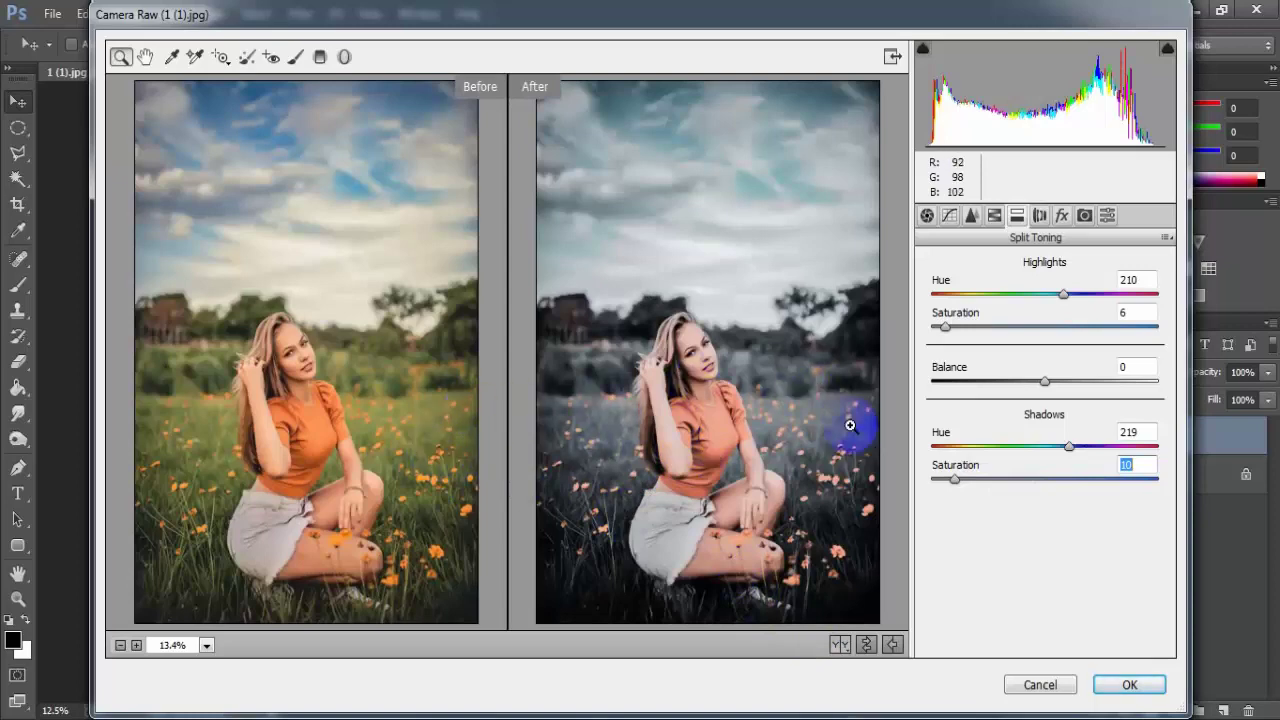
click(1125, 685)
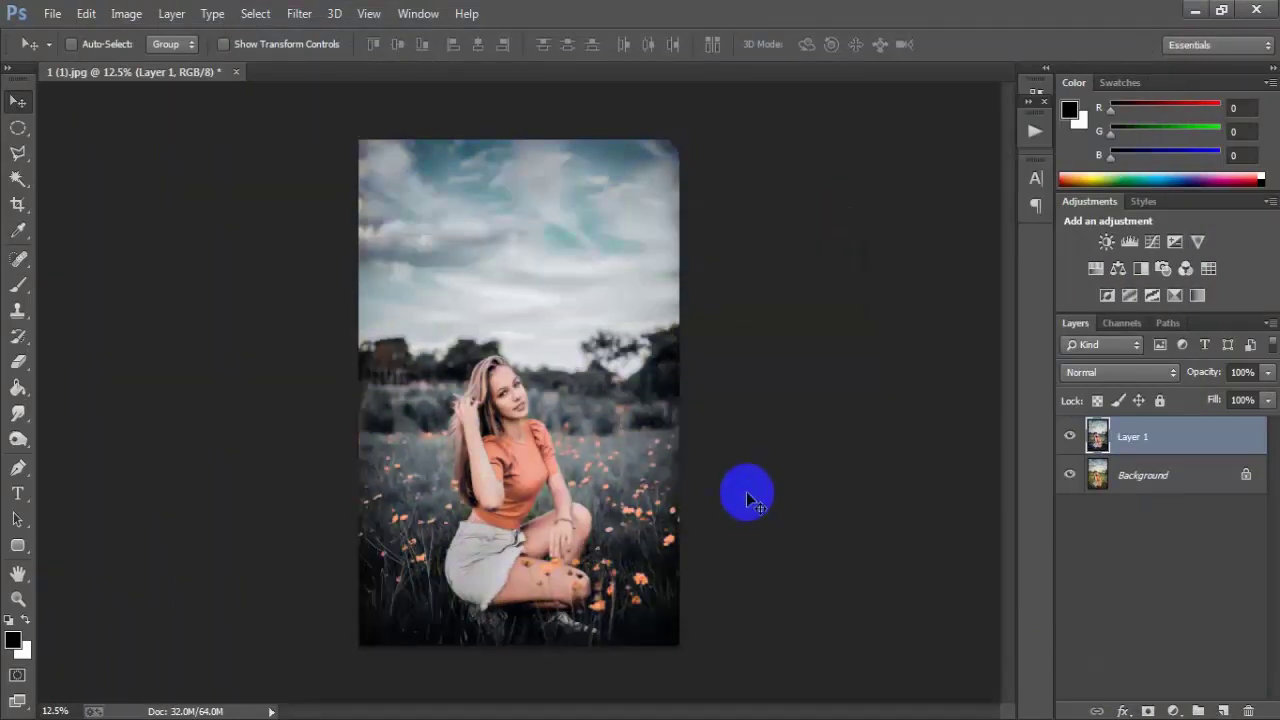
key(ctrl+plus)
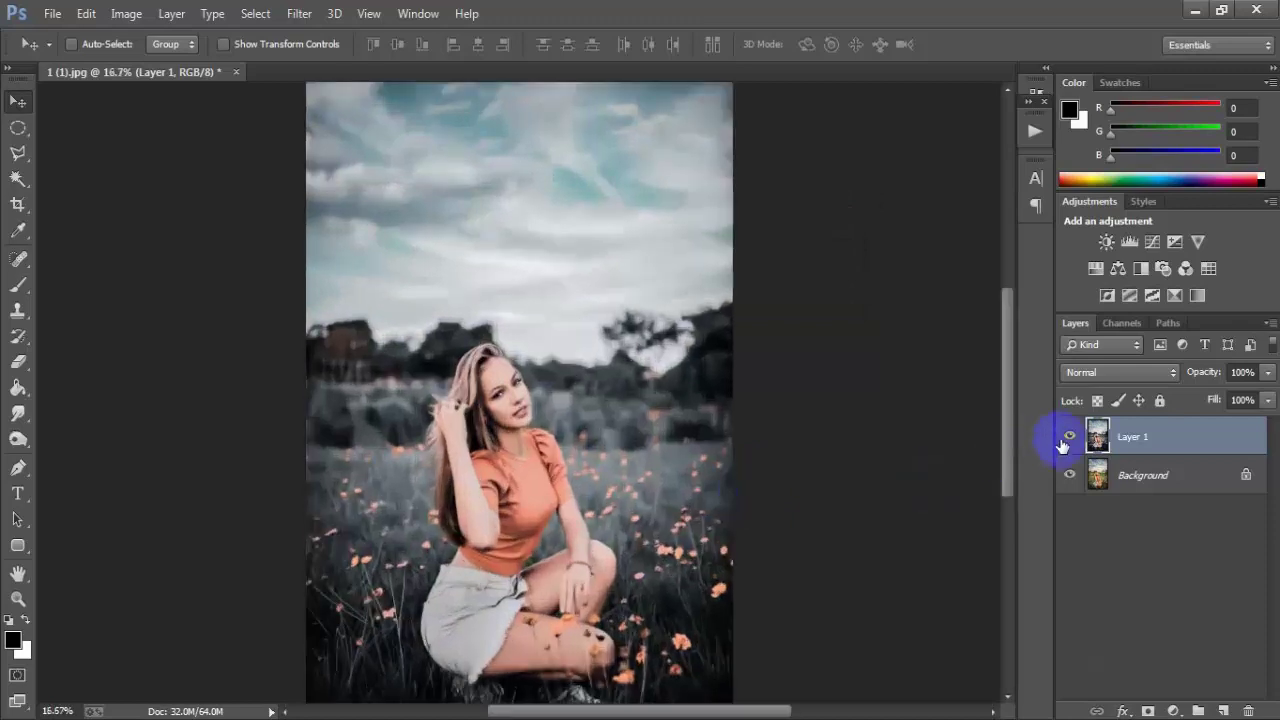
click(1070, 437)
click(1070, 437)
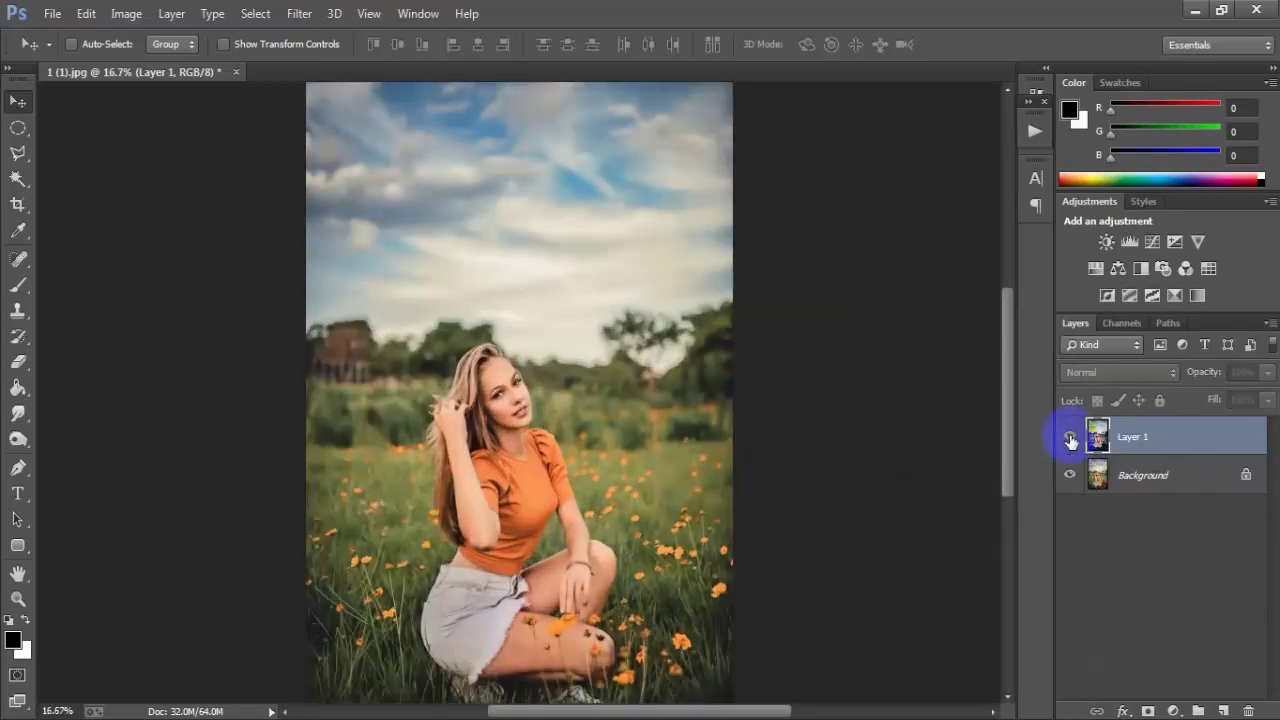
key(ctrl+minus)
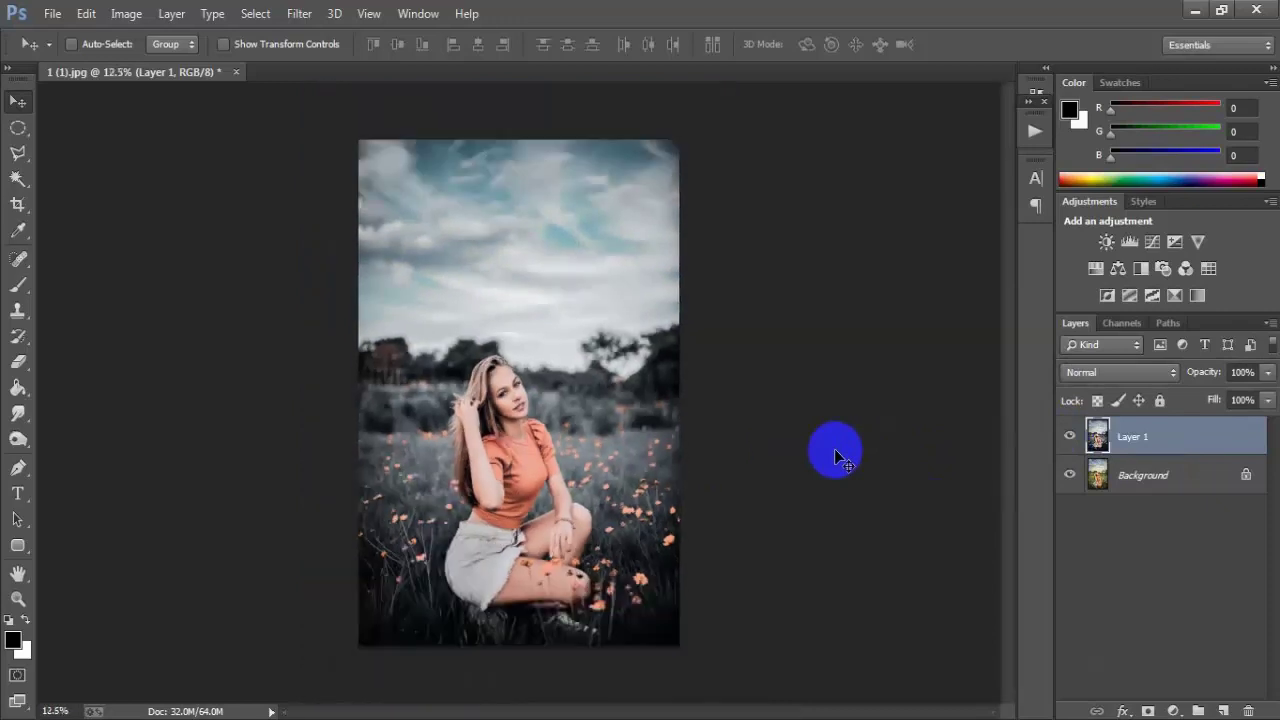
click(1070, 437)
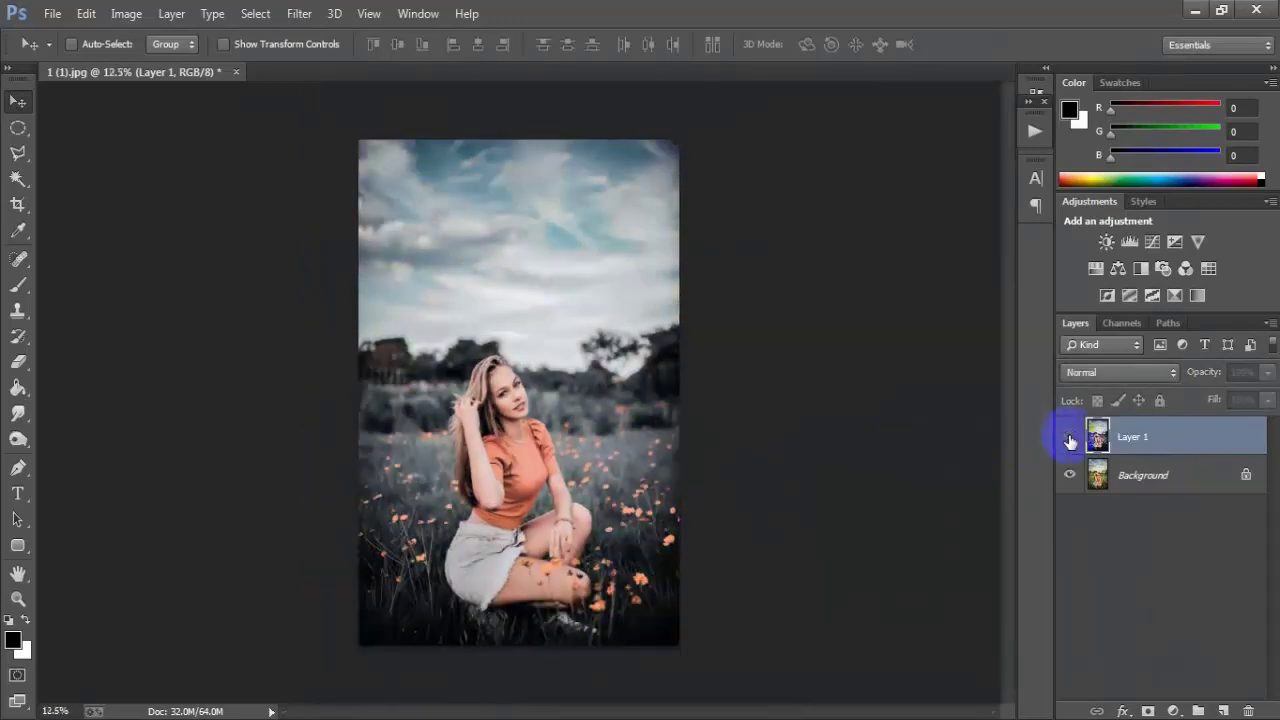
click(1070, 437)
click(1070, 437)
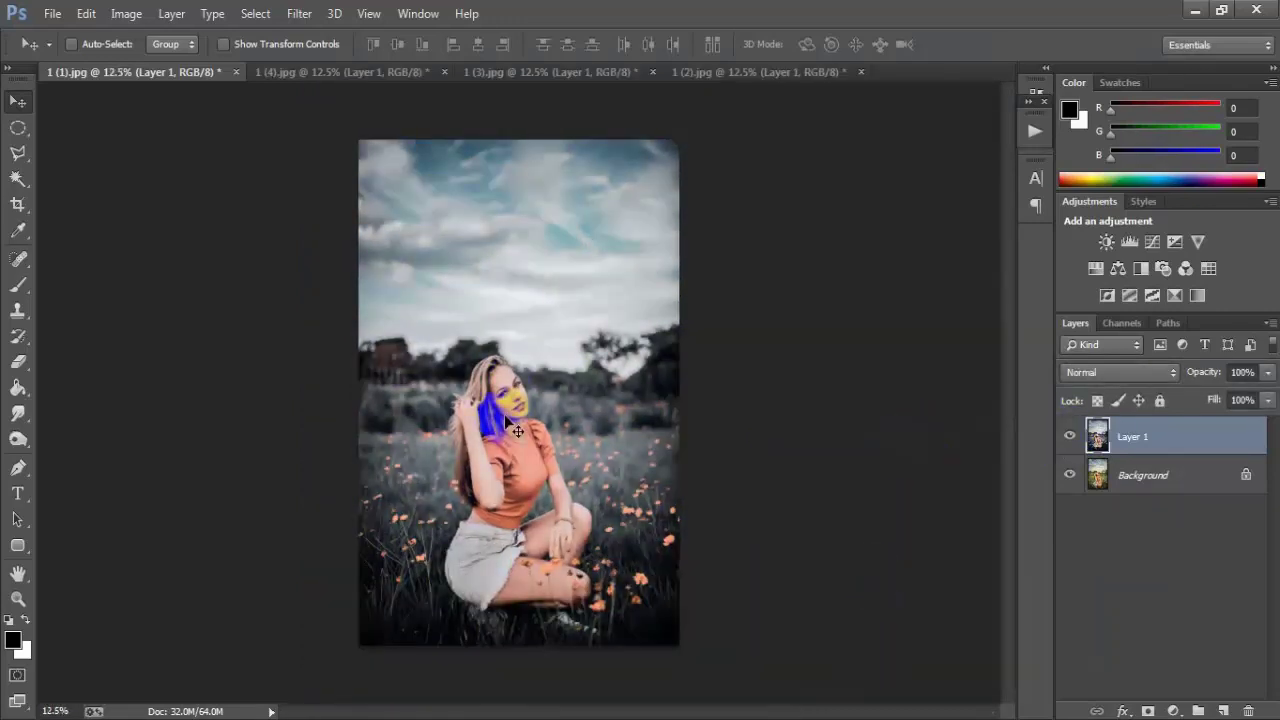
click(361, 80)
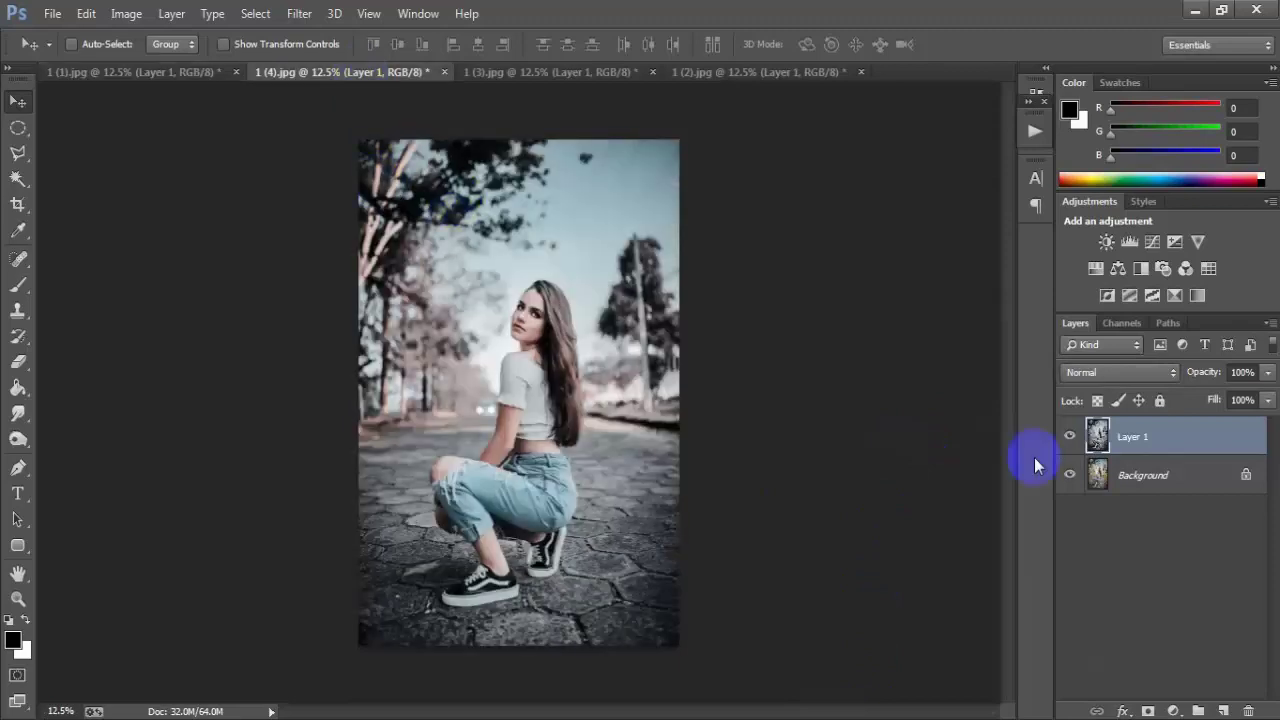
click(1070, 437)
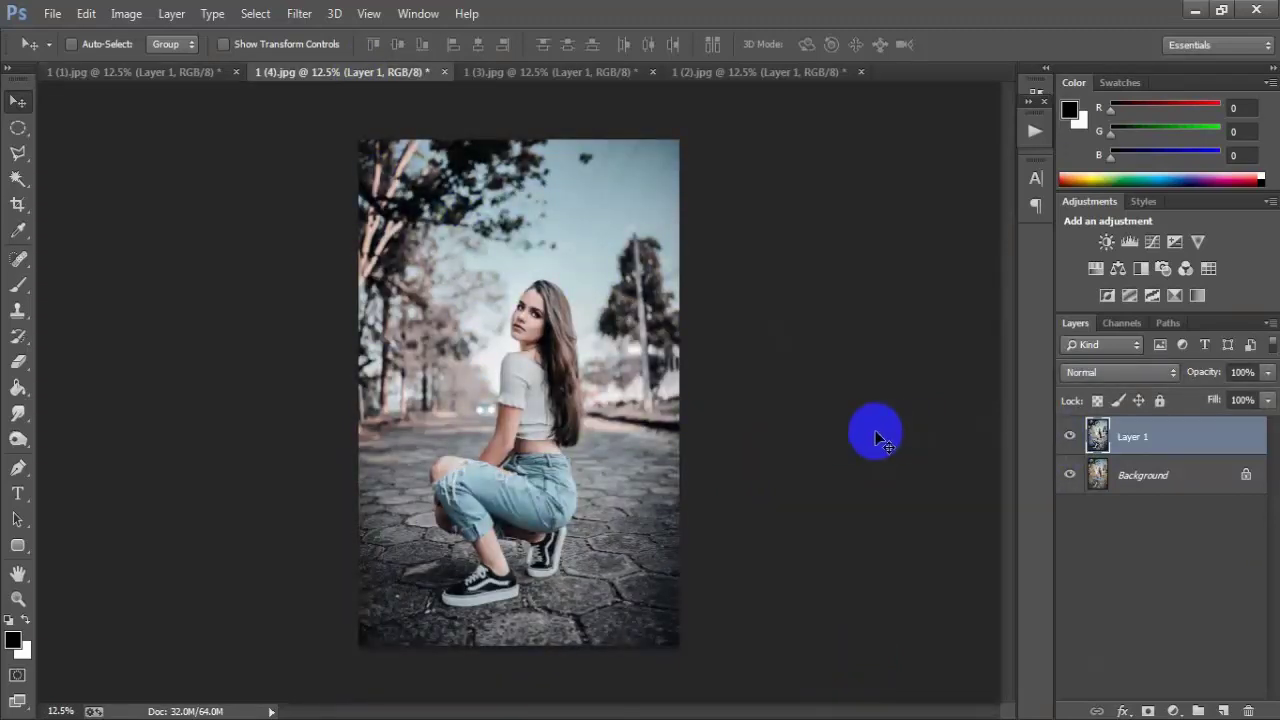
click(1072, 439)
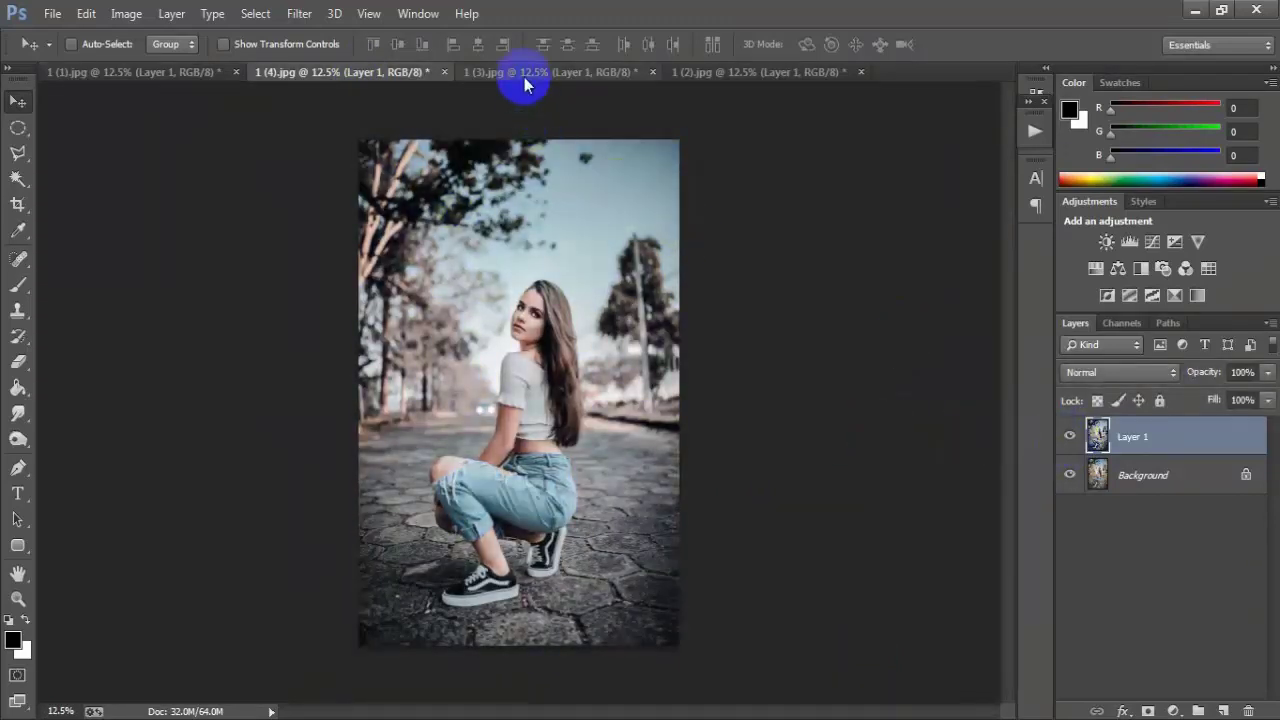
click(523, 74)
click(1070, 438)
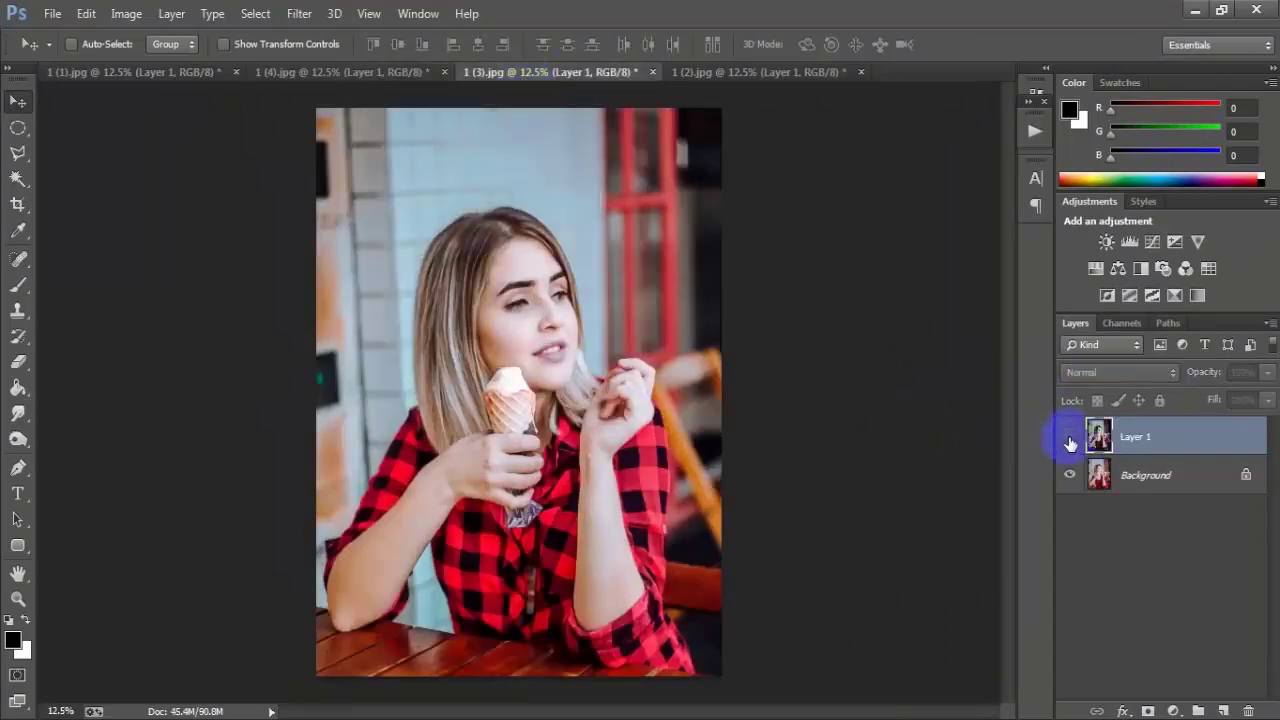
click(1070, 440)
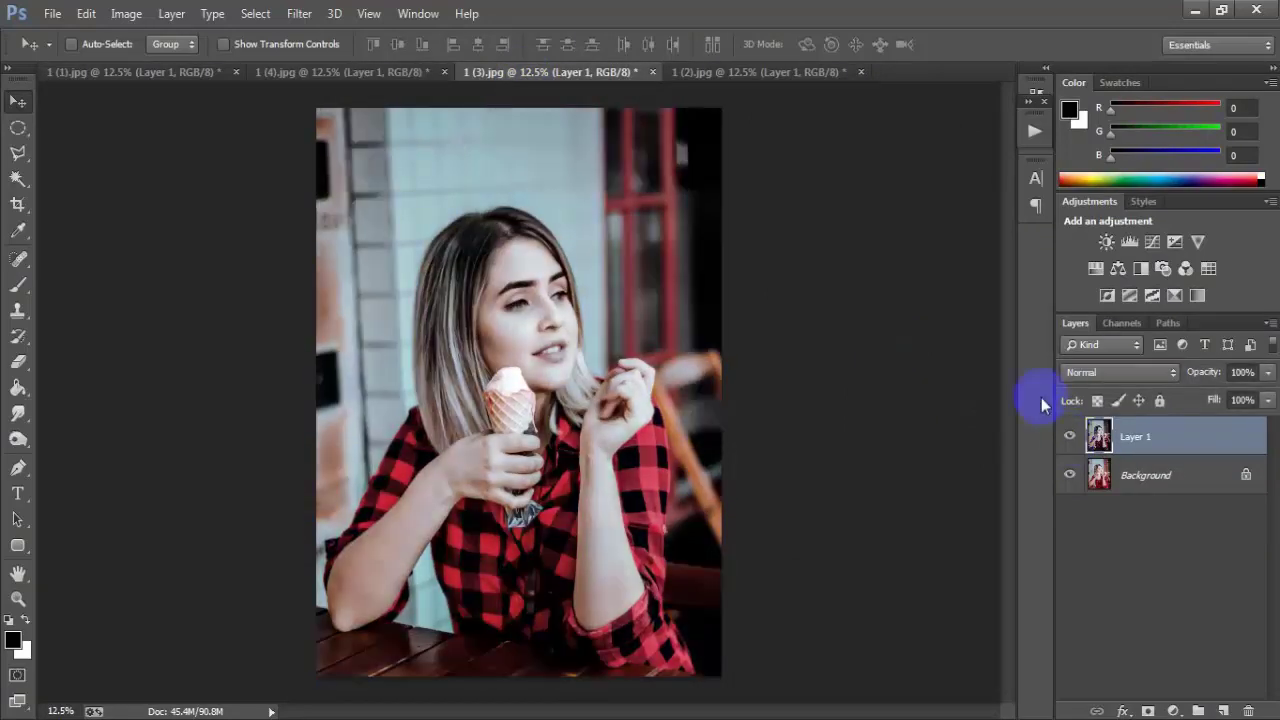
click(713, 75)
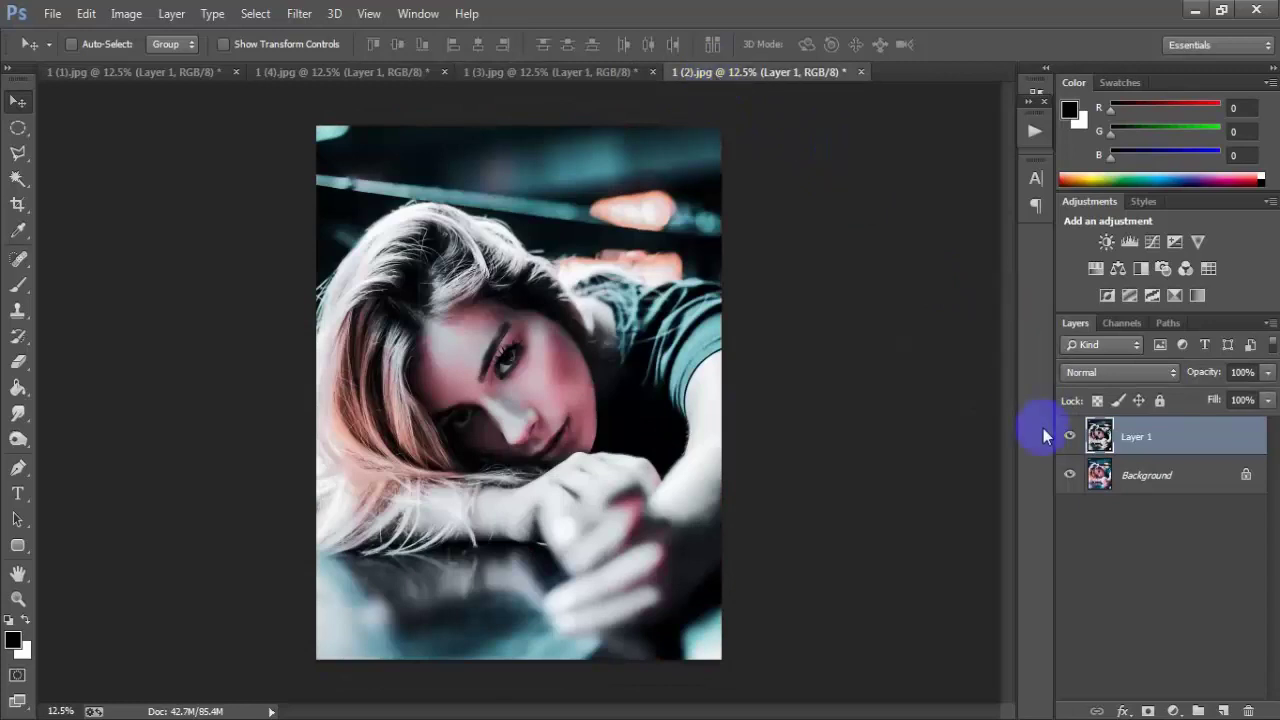
click(1070, 440)
click(1070, 440)
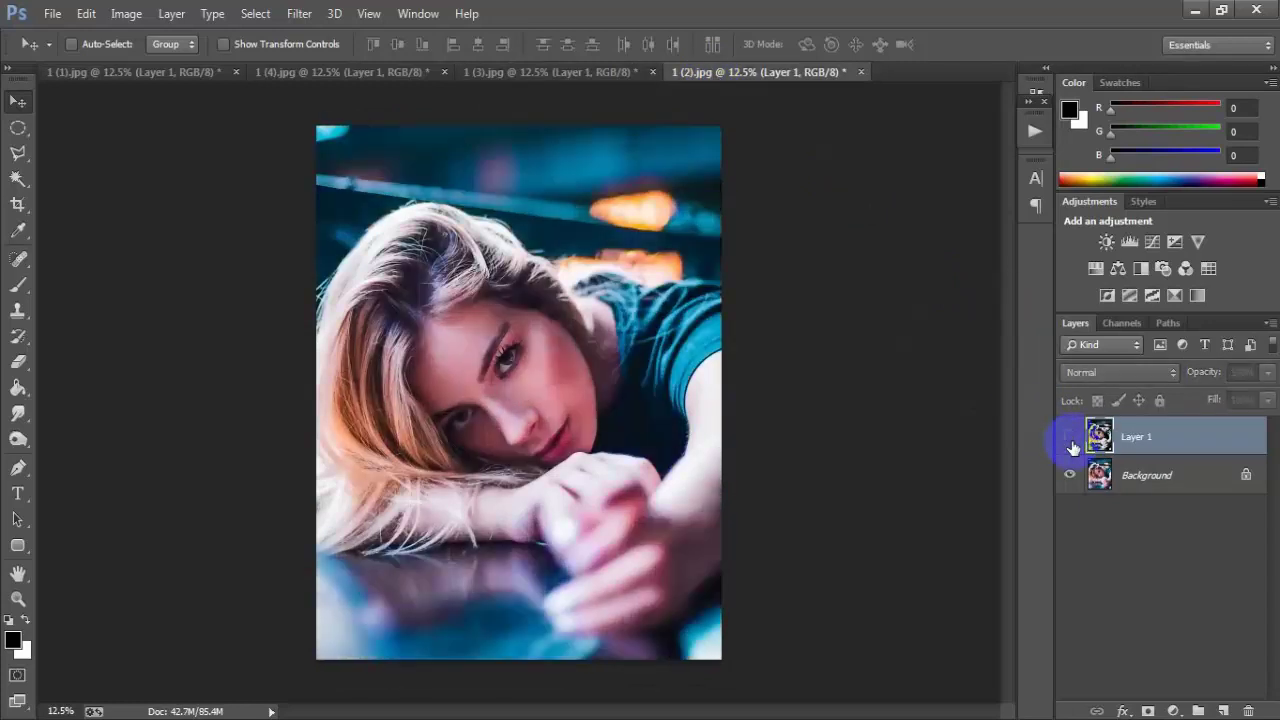
click(562, 73)
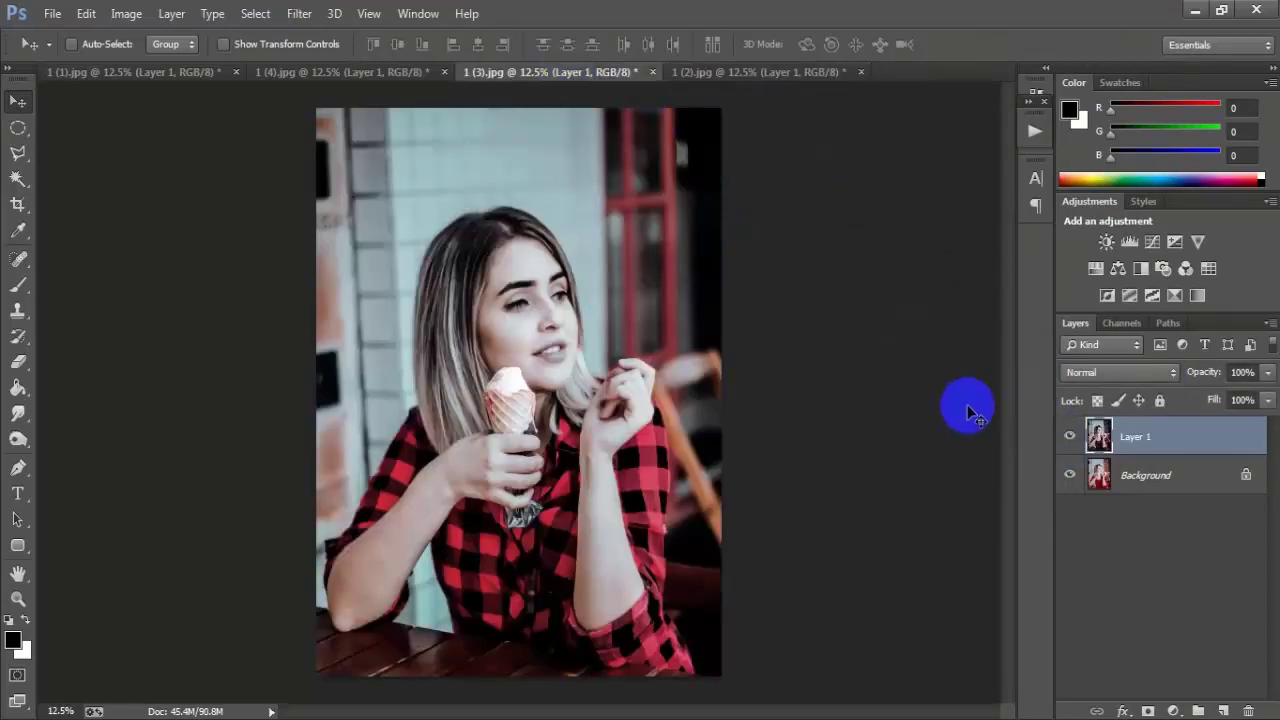
click(1068, 437)
click(1068, 437)
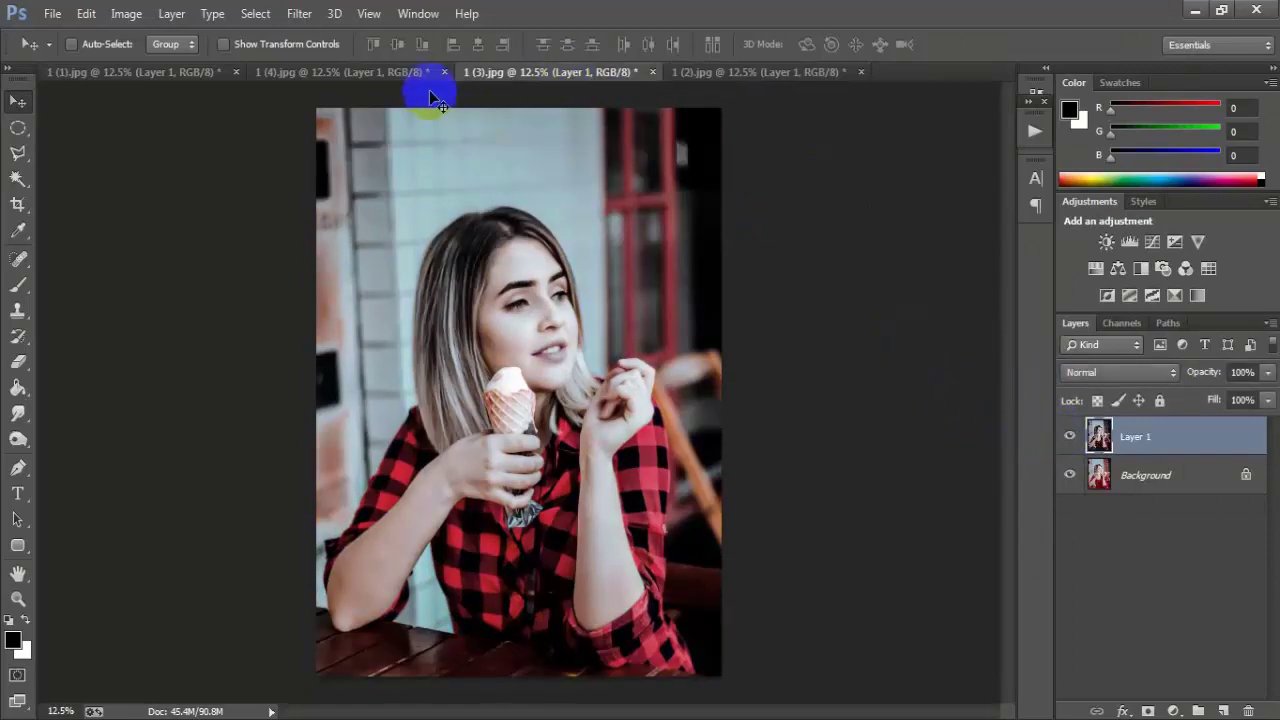
click(405, 72)
click(1070, 437)
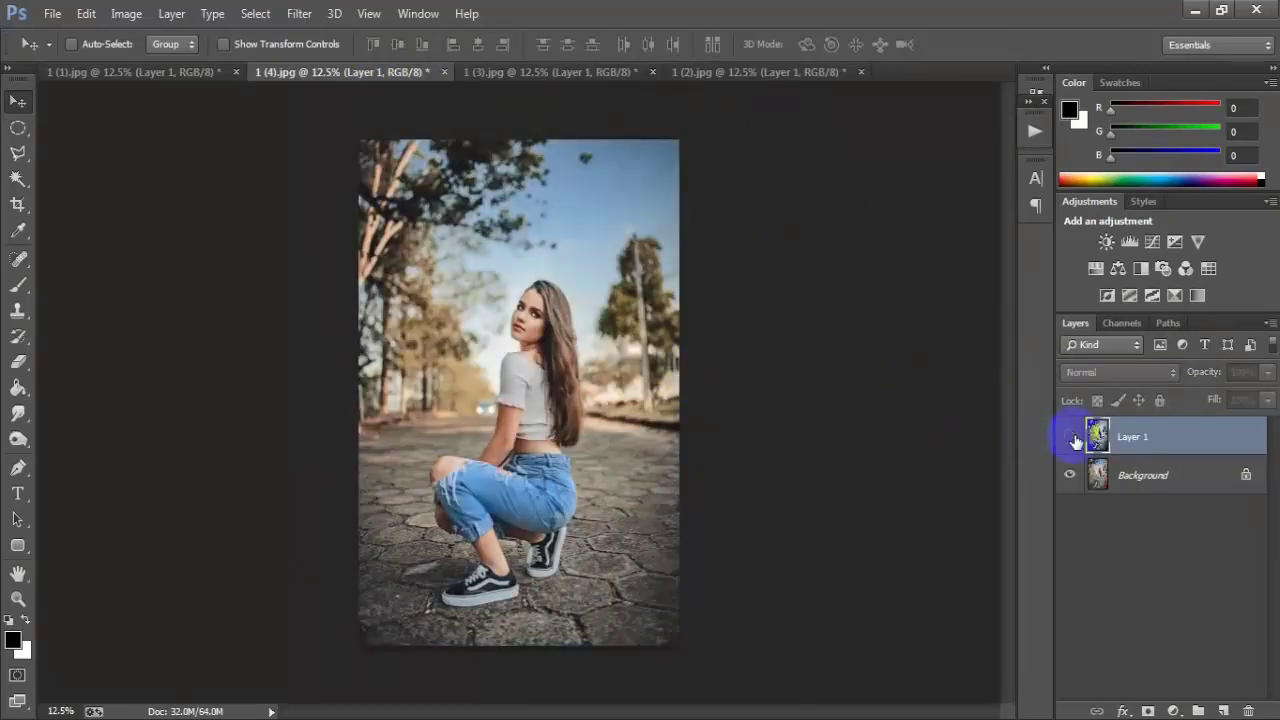
click(1071, 438)
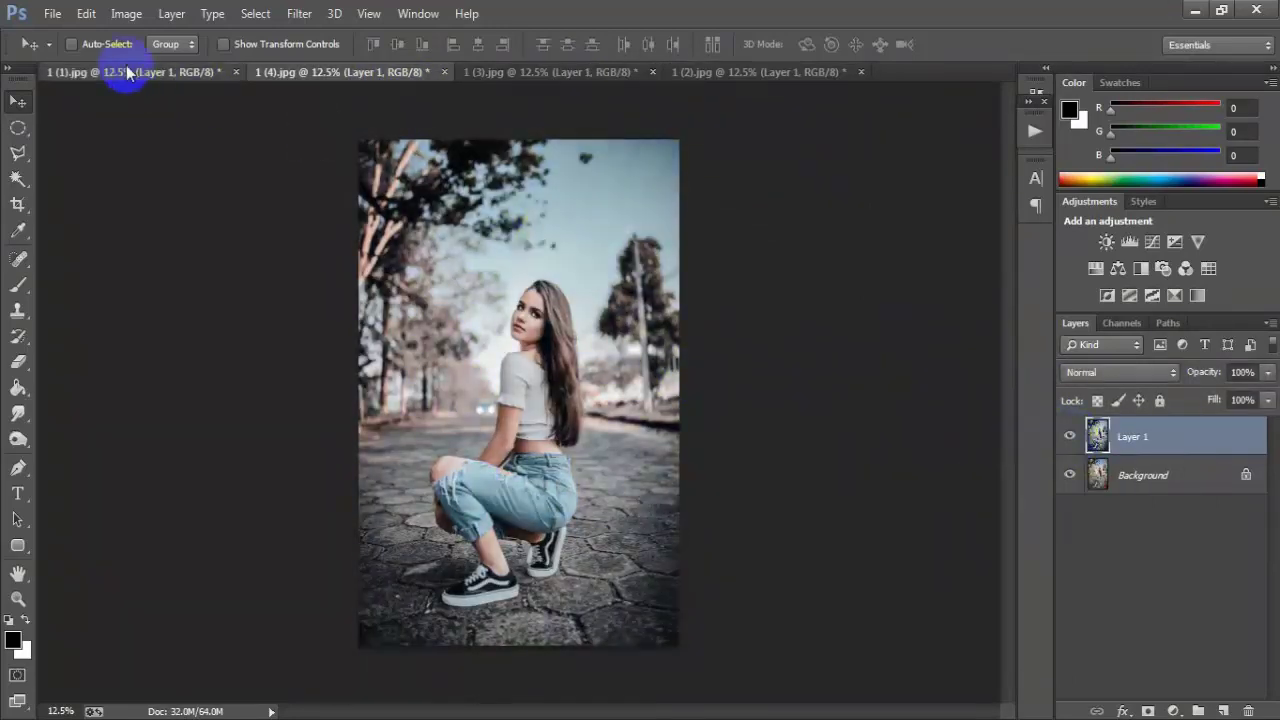
click(127, 72)
click(1070, 438)
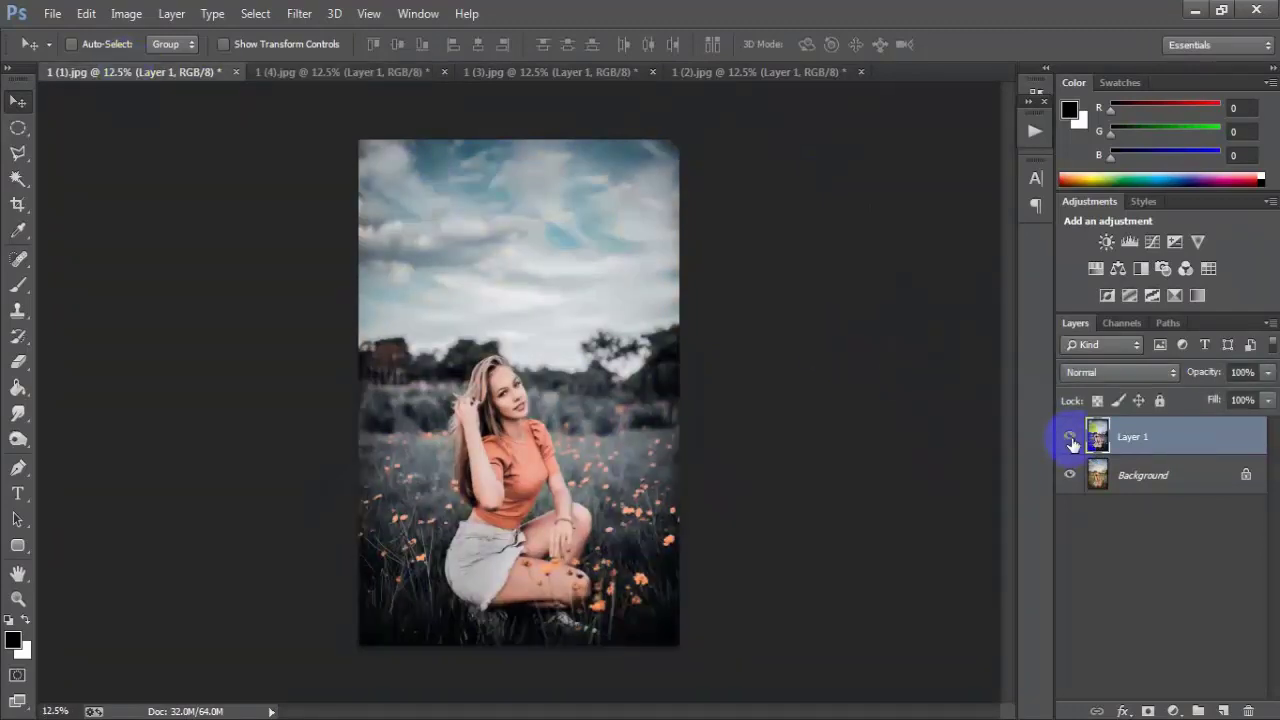
click(1071, 440)
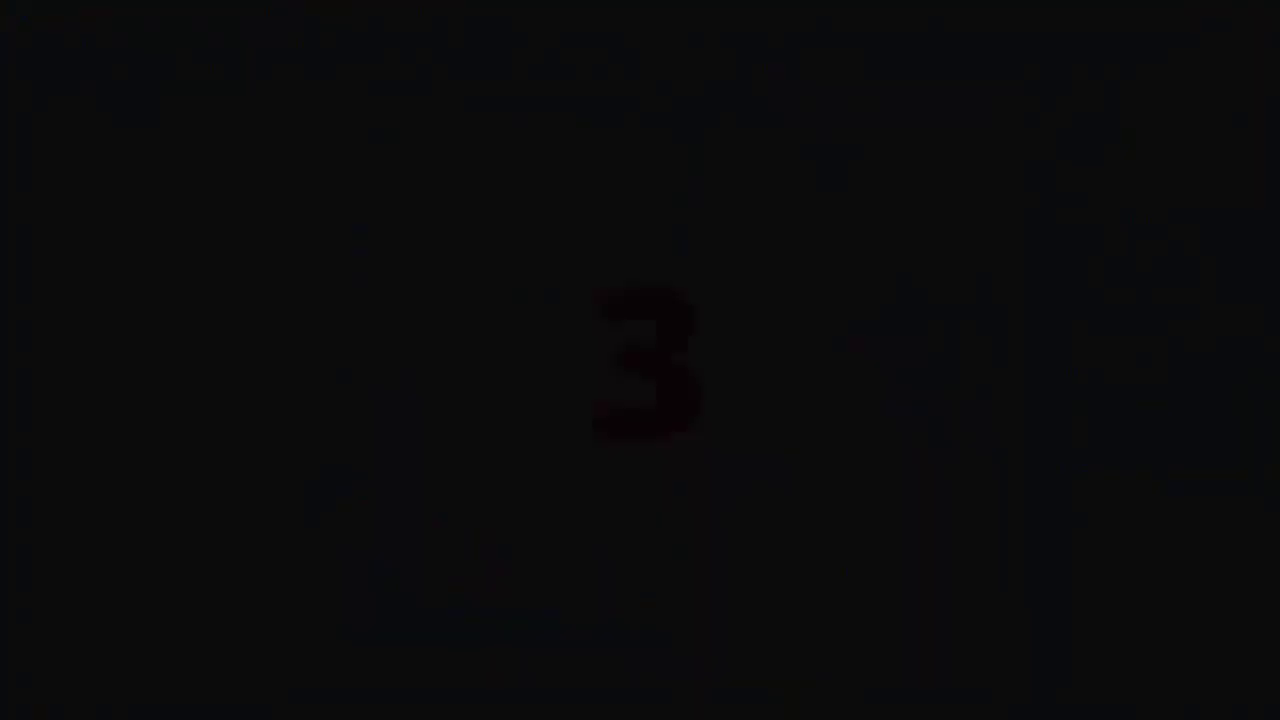